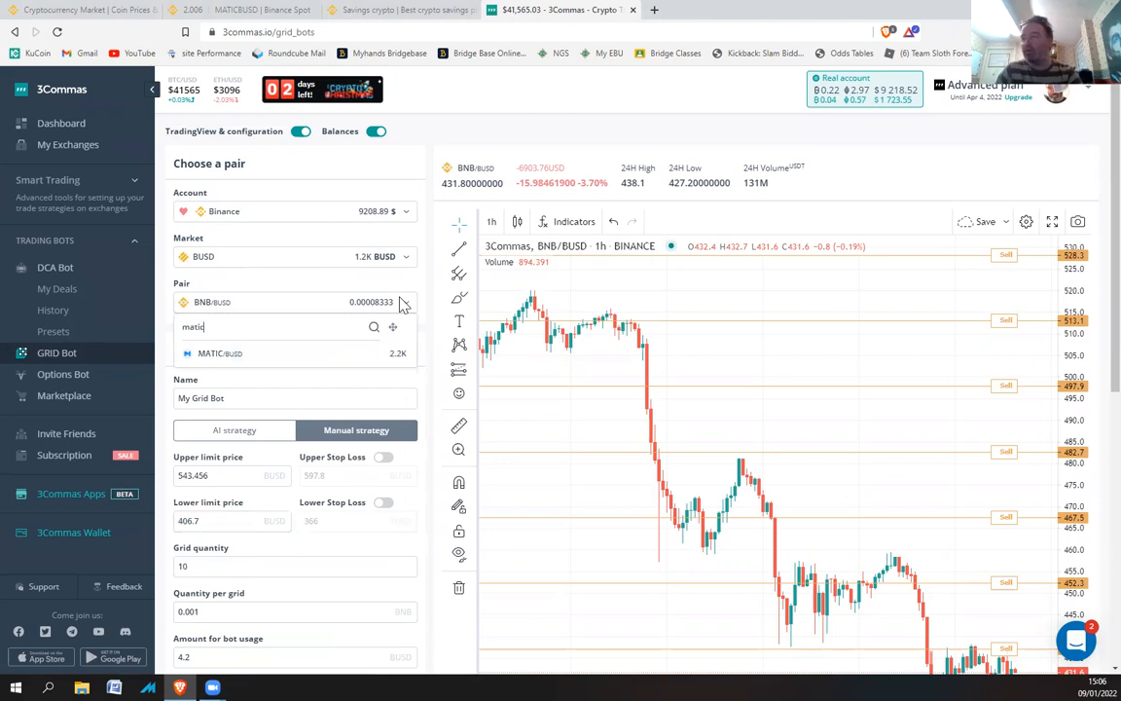
Step: Choose MATIC/BUSD as the trading pair for the new grid bot
left_click(211, 354)
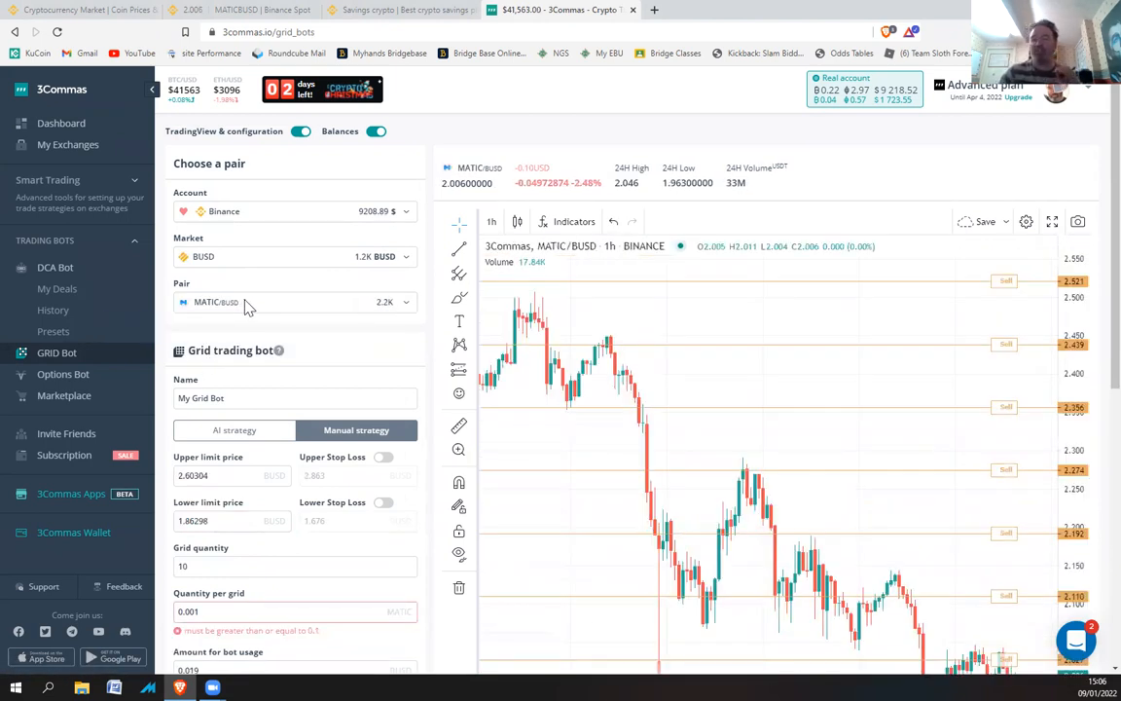
scroll(1093, 302, "down", 1)
left_click_drag(1090, 295, 1092, 408)
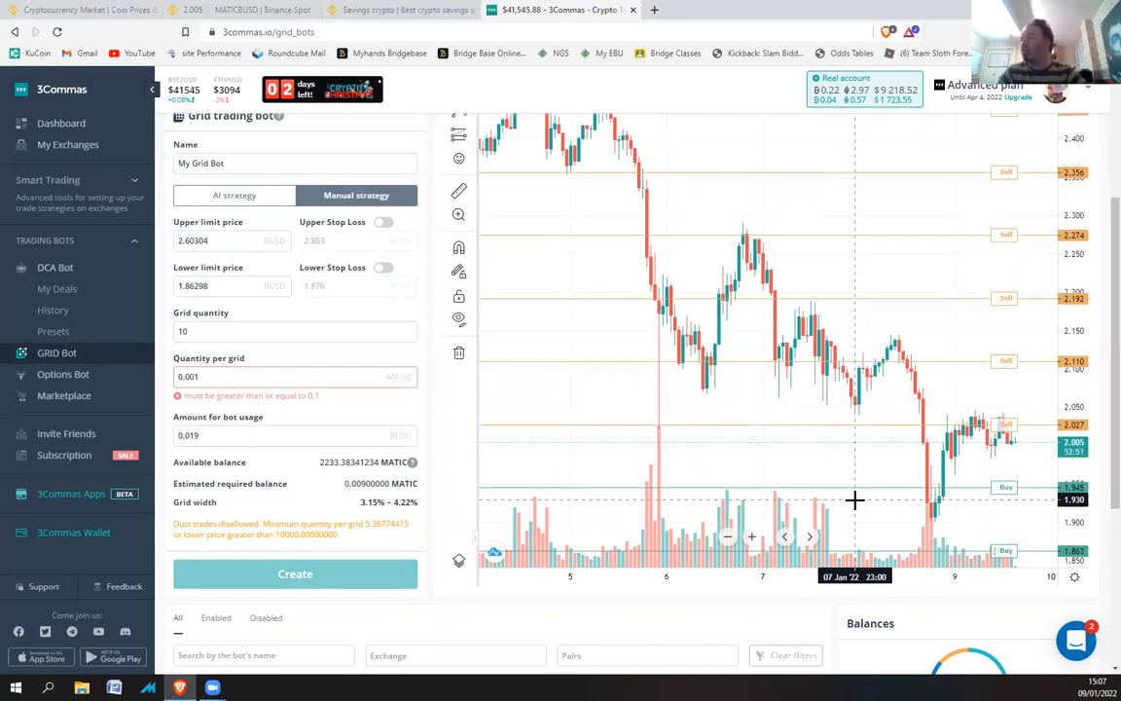
Step: Review the limits, profit per grid and amount proposed by the AI strategy, and return to the manual strategy
scroll(1094, 389, "up", 1)
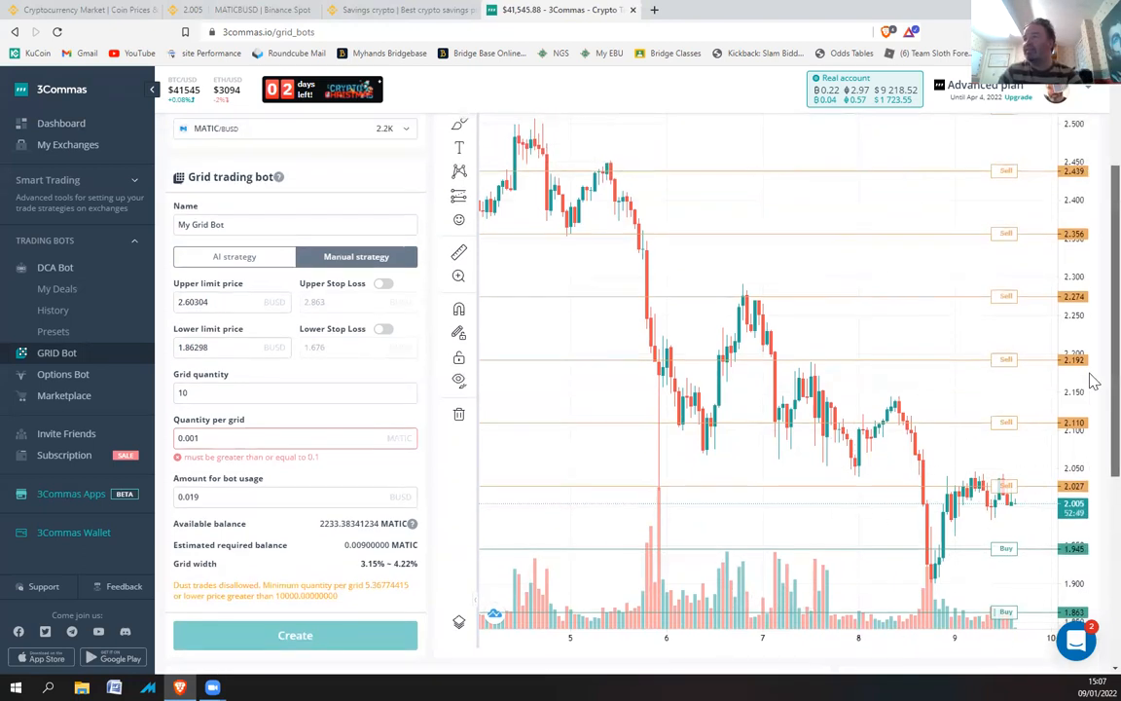
left_click(236, 296)
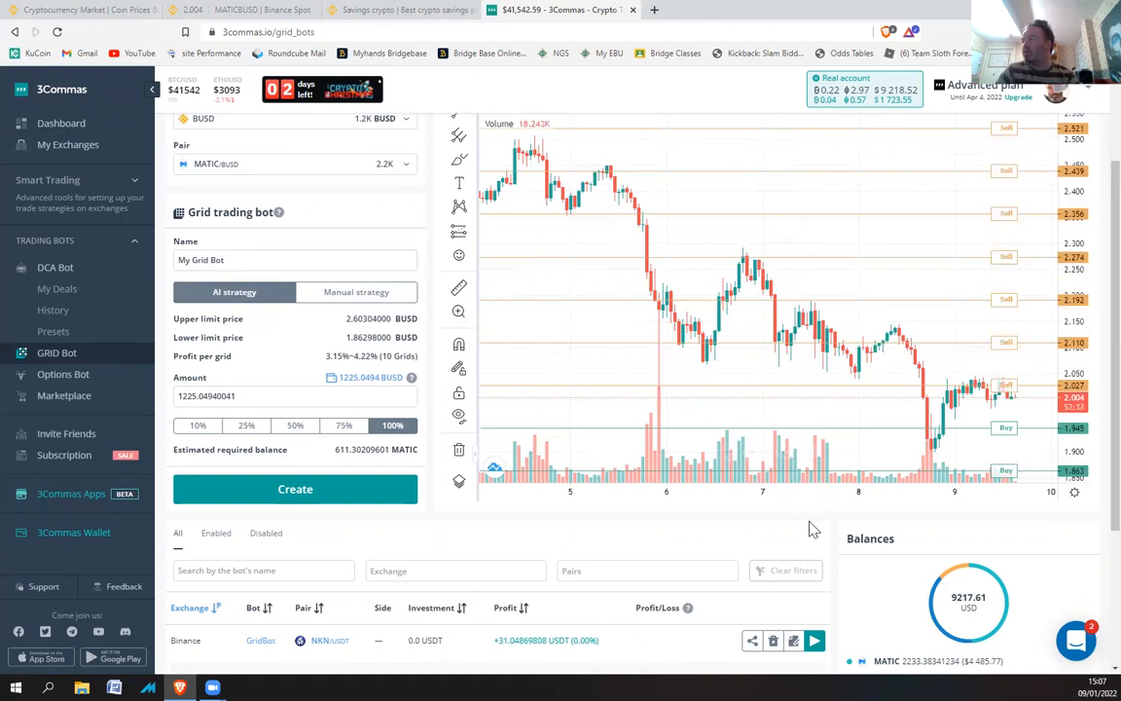
scroll(1092, 272, "up", 1)
scroll(1092, 272, "down", 1)
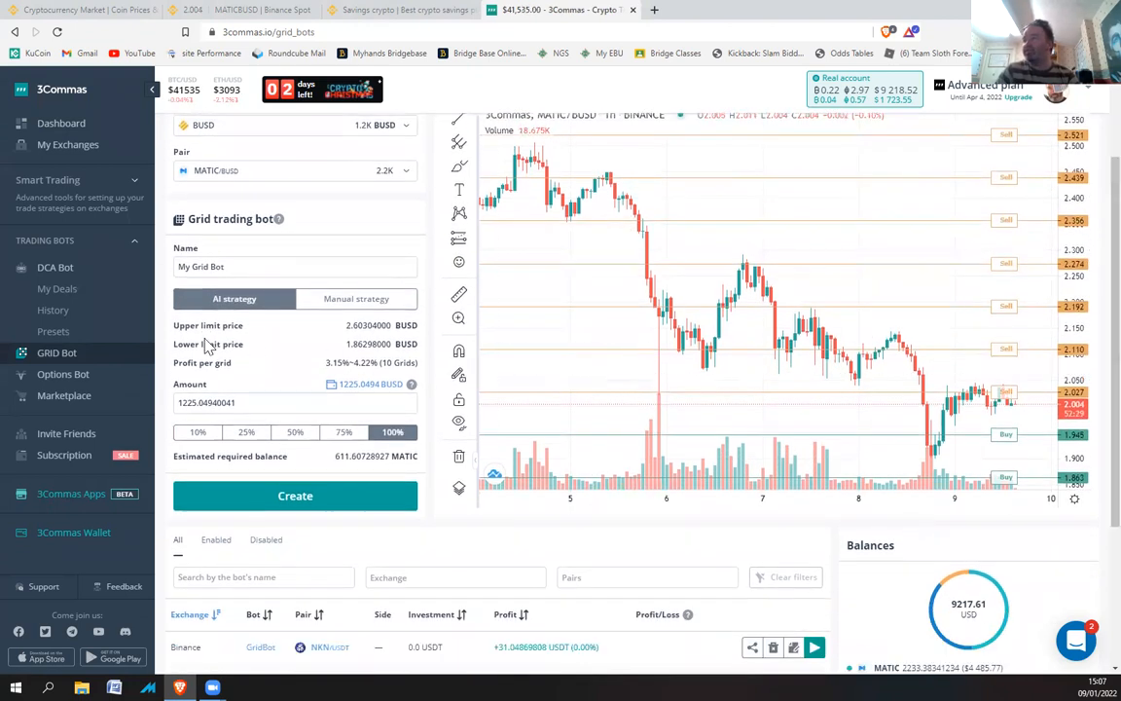
left_click(334, 304)
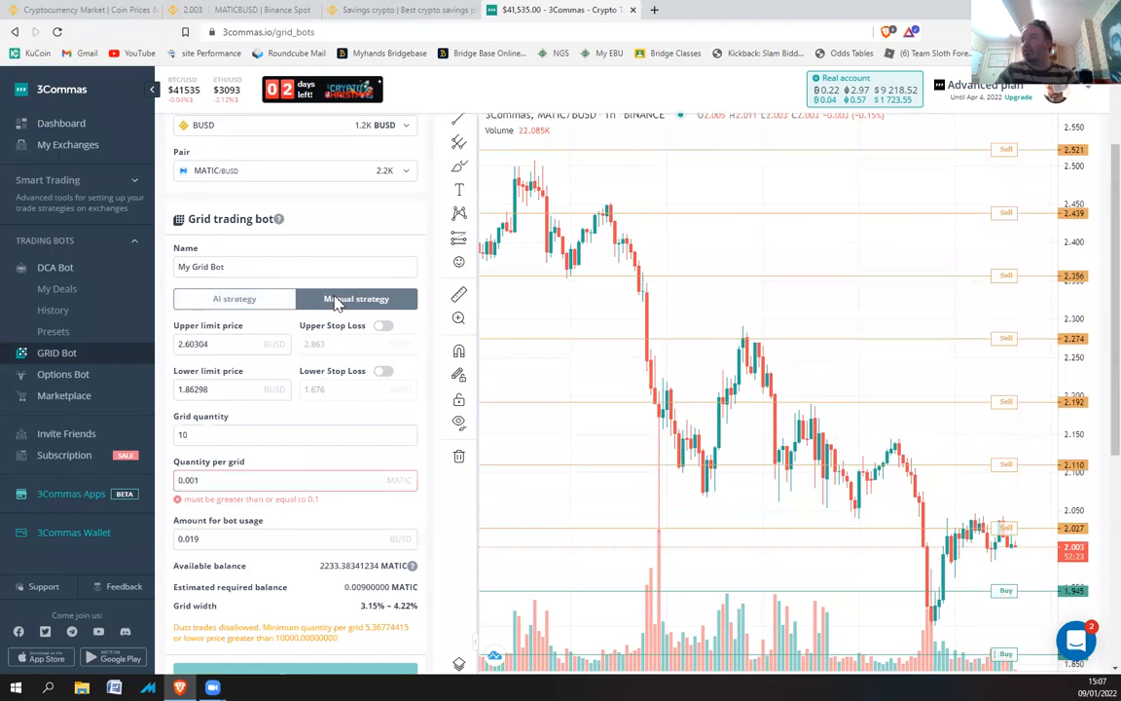
Step: Check the MATIC/BUSD price chart on Binance and return to the 3Commas grid bot page
left_click(234, 12)
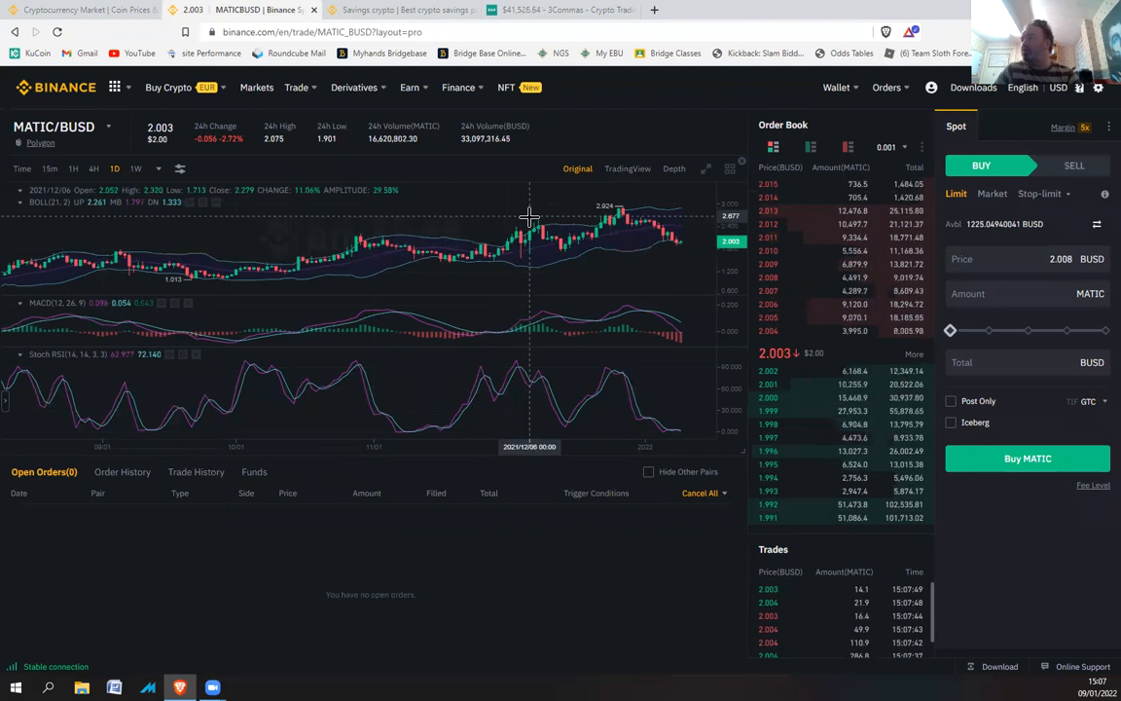
left_click(525, 13)
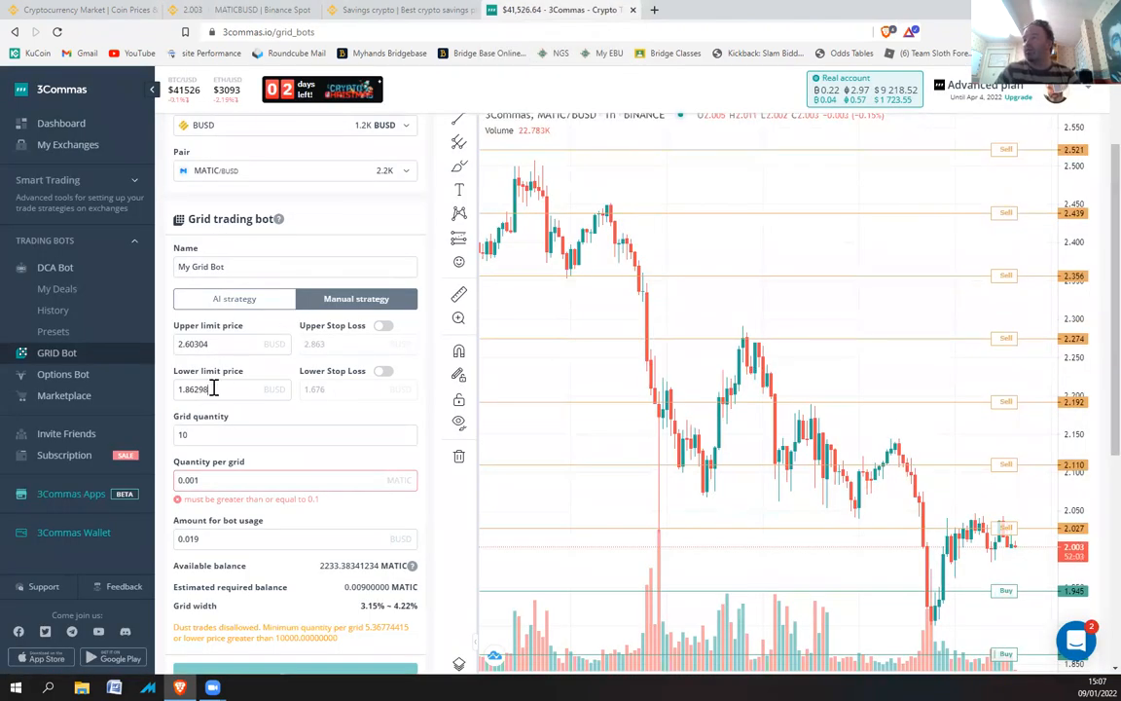
Step: Set the bot's lower limit price to 1.6 BUSD and its upper limit price to 2.62 BUSD
left_click_drag(213, 389, 151, 392)
type("1")
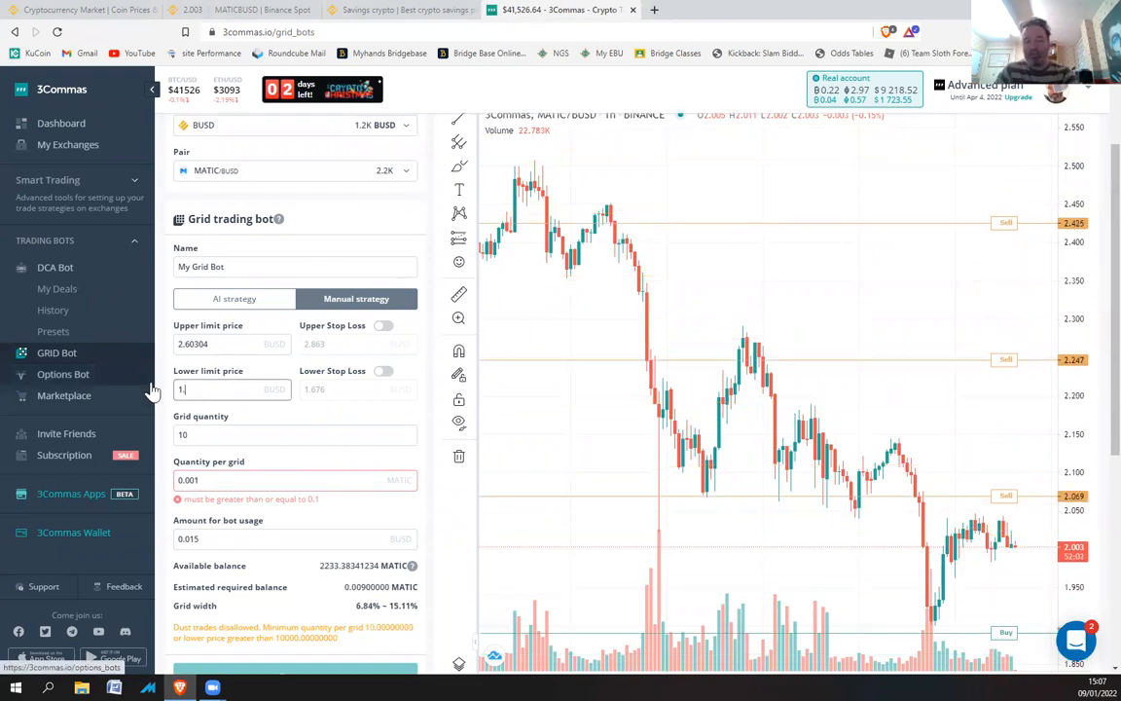
type(".6")
left_click_drag(210, 344, 190, 345)
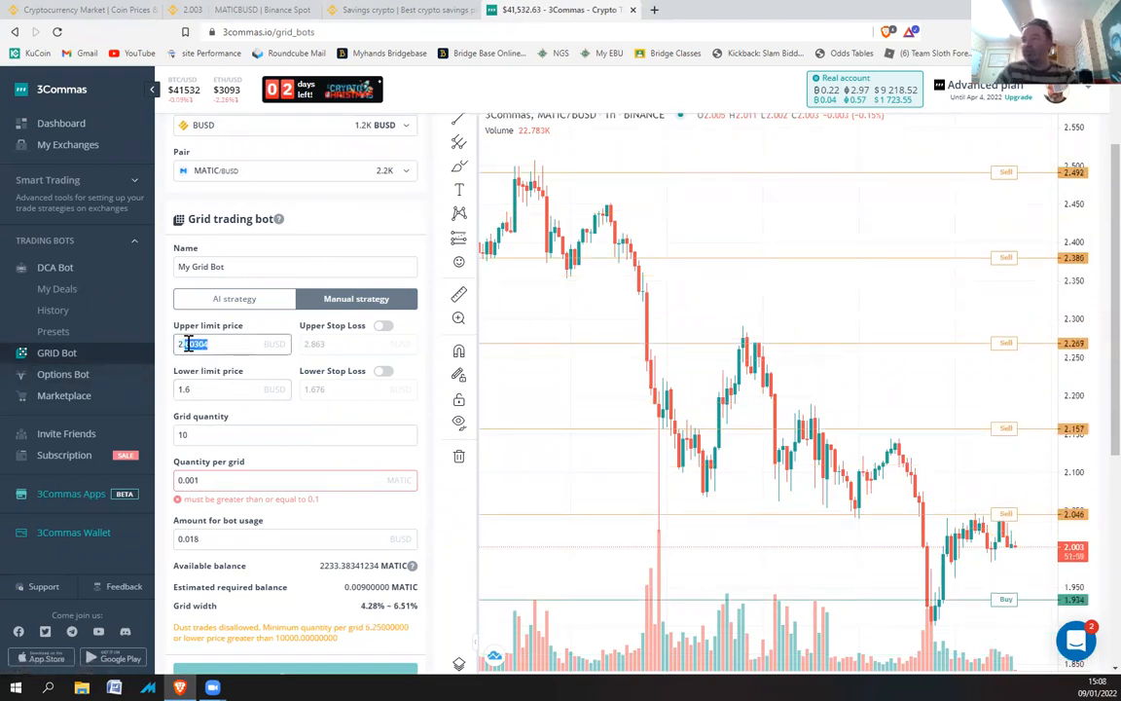
type("2")
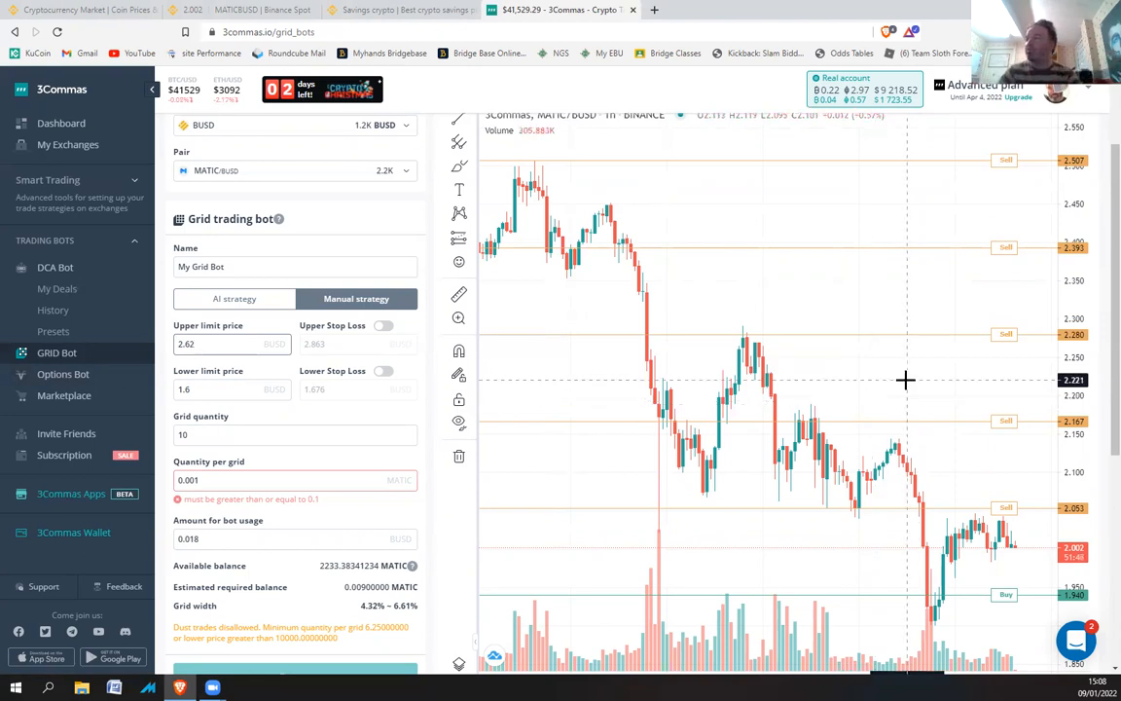
Step: Set the quantity per grid to 25 MATIC
scroll(1092, 338, "down", 1)
scroll(1092, 341, "down", 3)
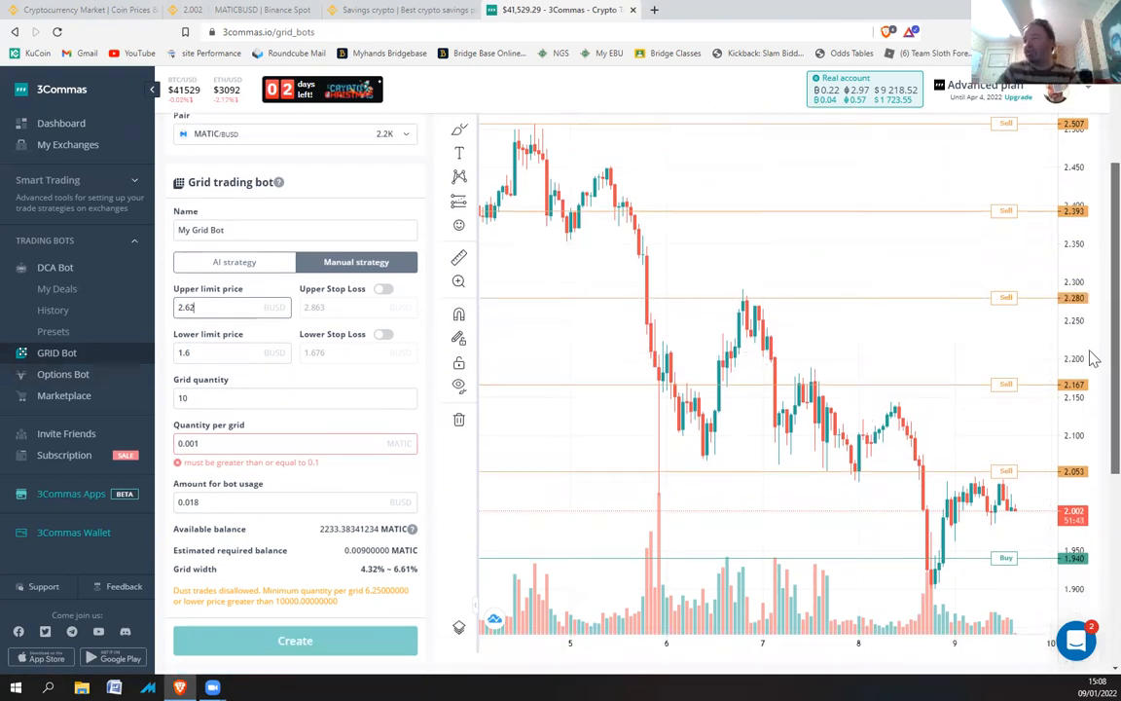
double_click(180, 367)
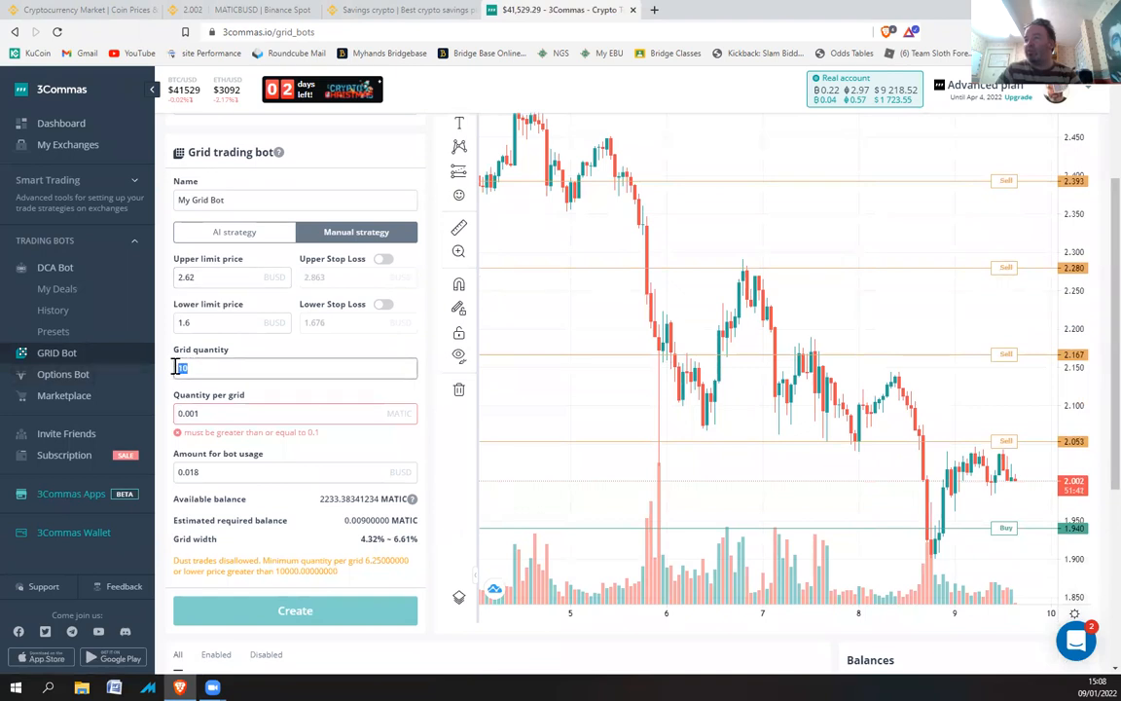
double_click(178, 413)
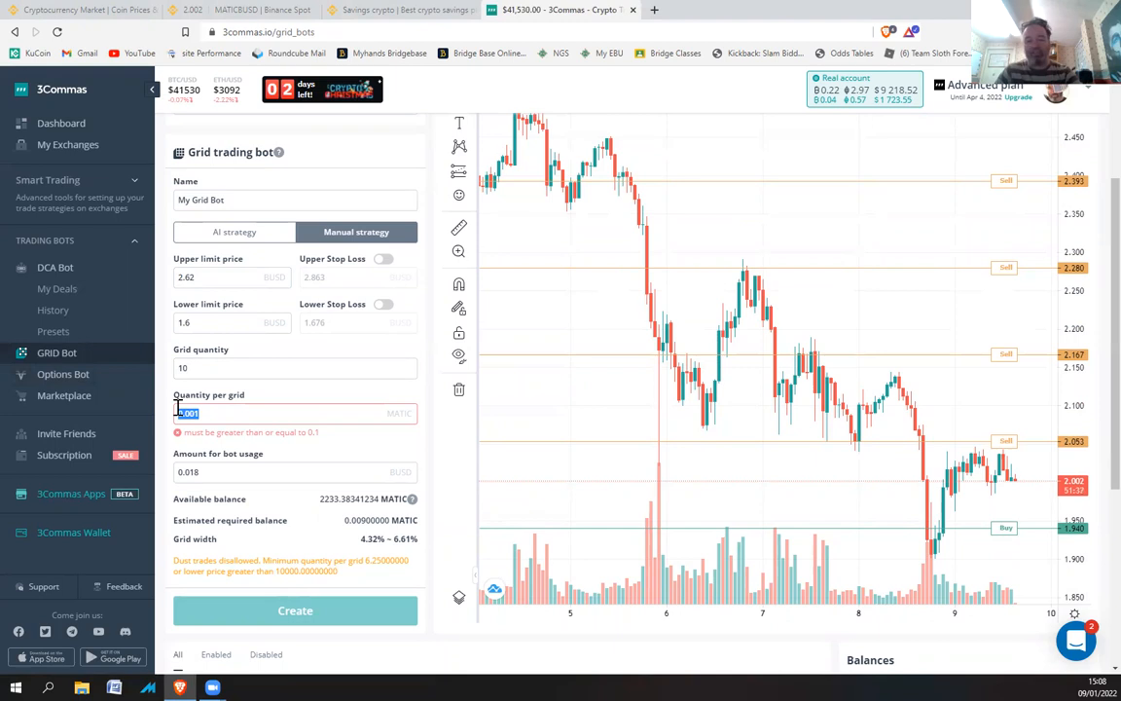
type("25")
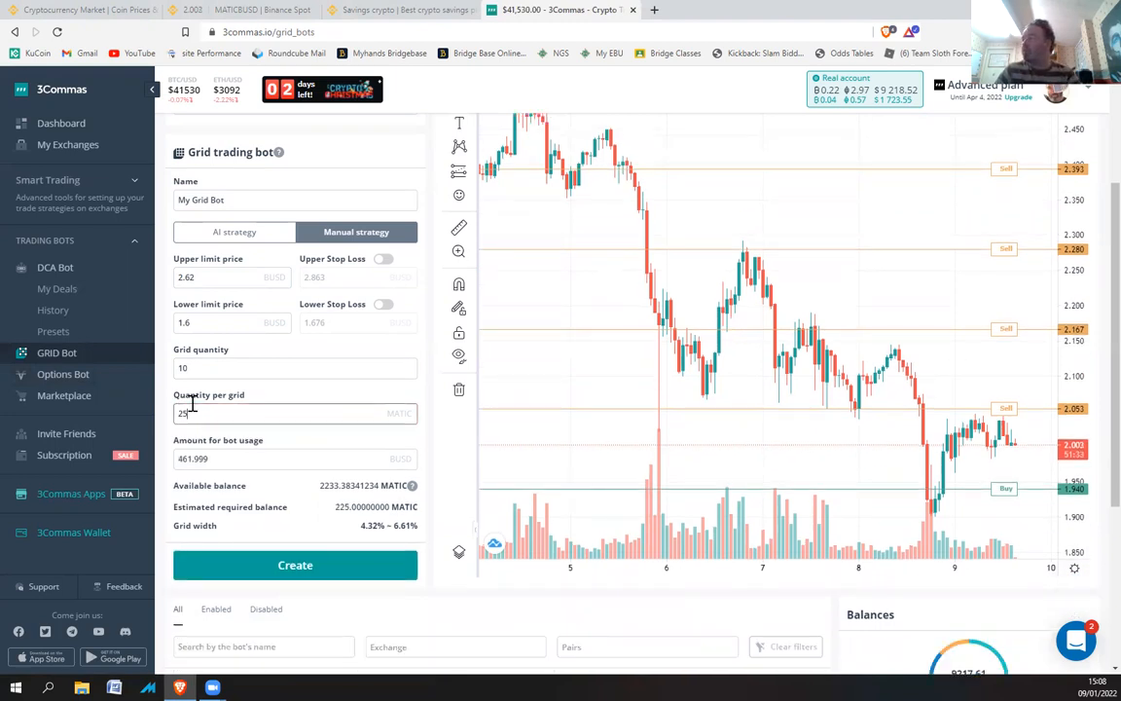
Step: Set the grid quantity to 25 for the MATIC/BUSD bot
scroll(1094, 364, "up", 1)
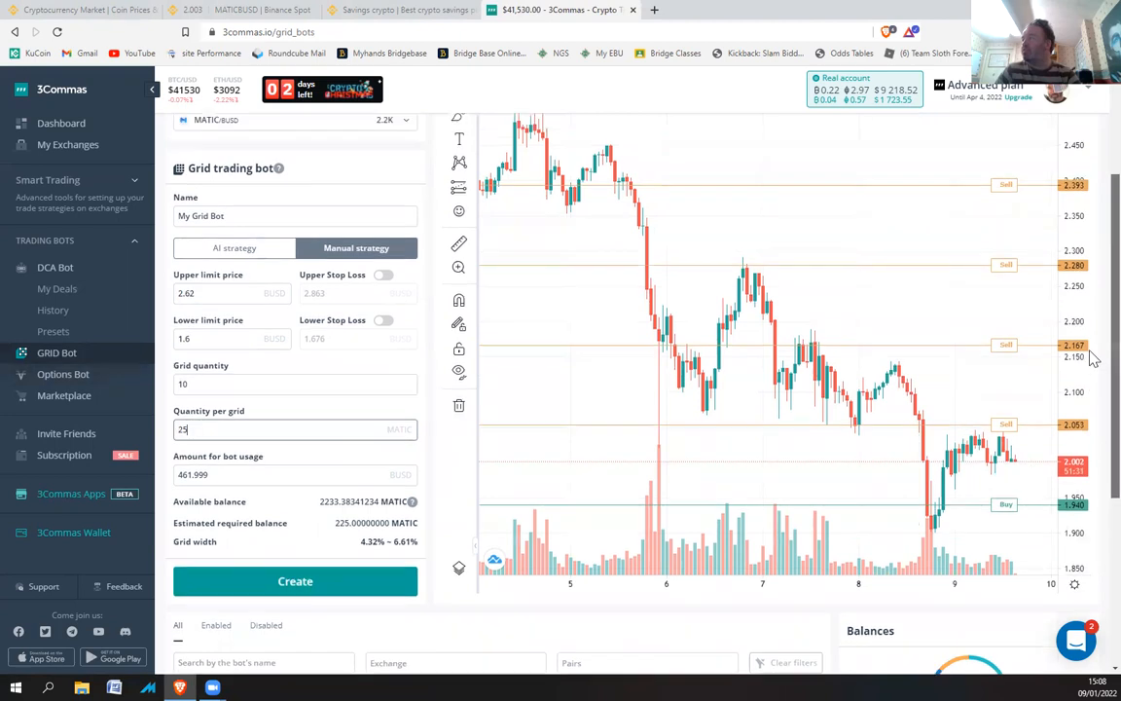
scroll(1094, 362, "down", 1)
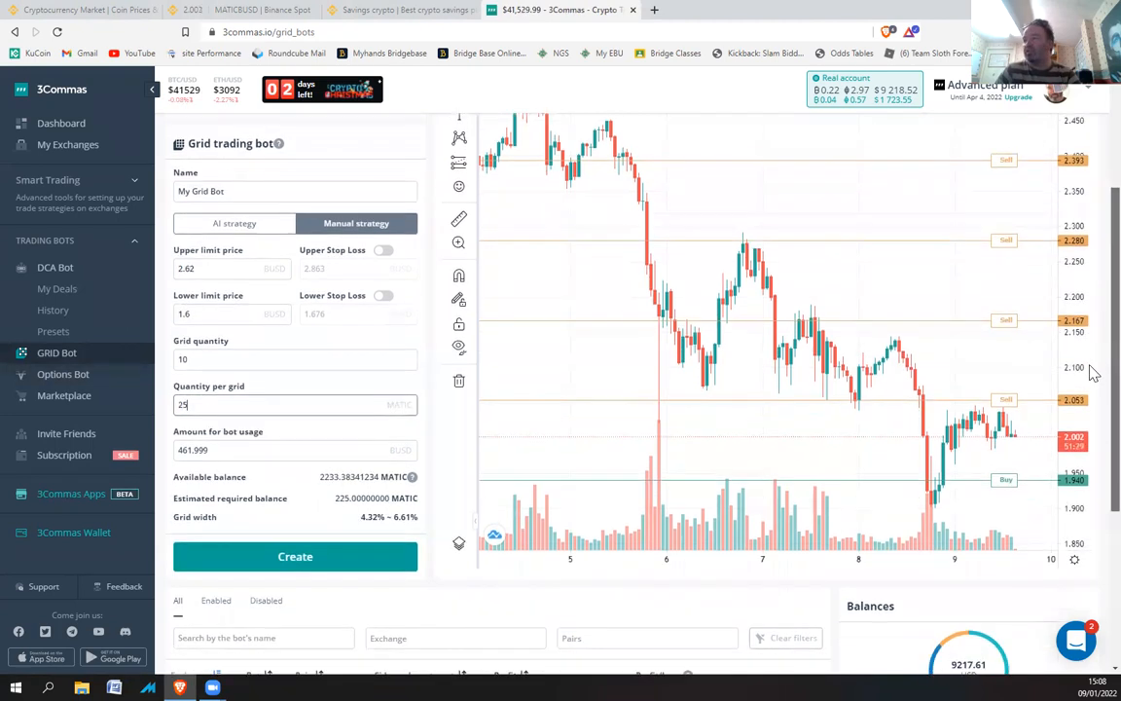
left_click(225, 402)
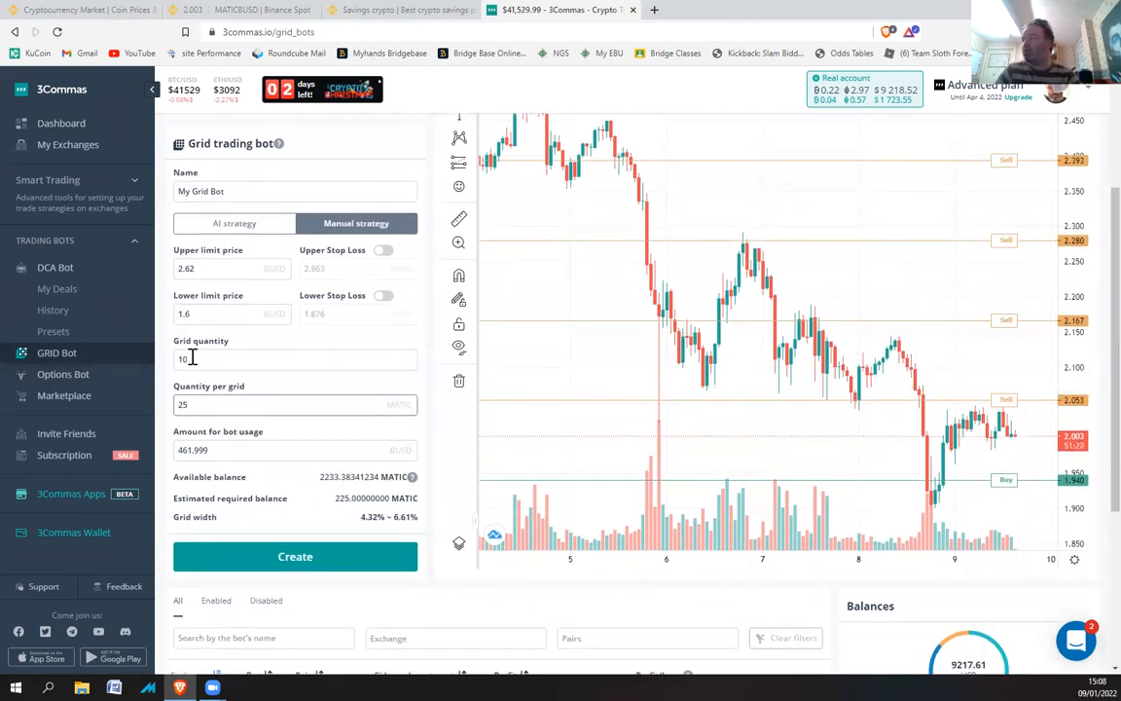
left_click_drag(188, 363, 171, 363)
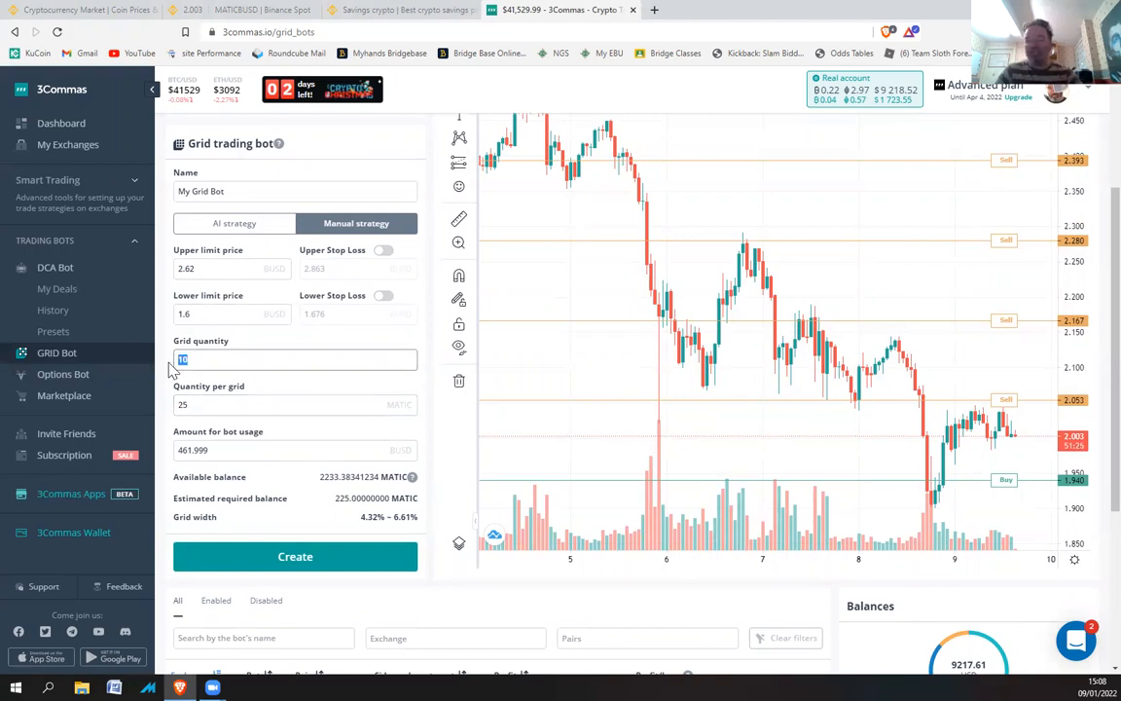
key("BackSpace")
type("25")
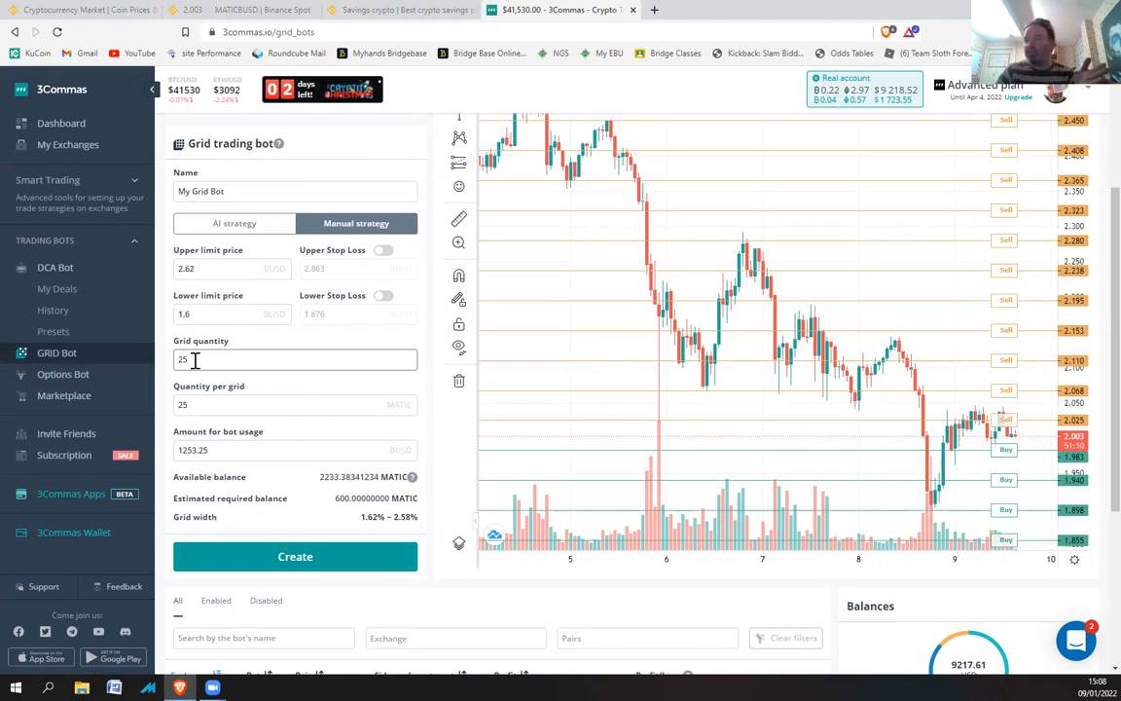
Step: Try grid quantities of 50 and 100 to compare the grid width and the required balance
type("50")
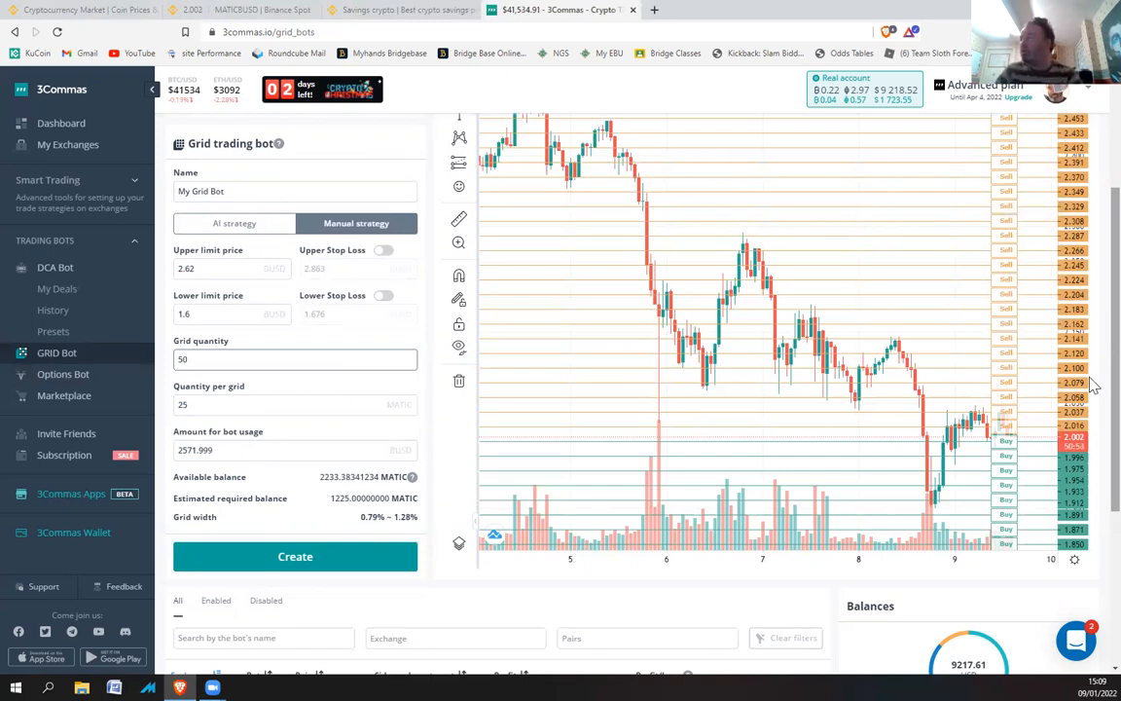
scroll(1091, 383, "down", 1)
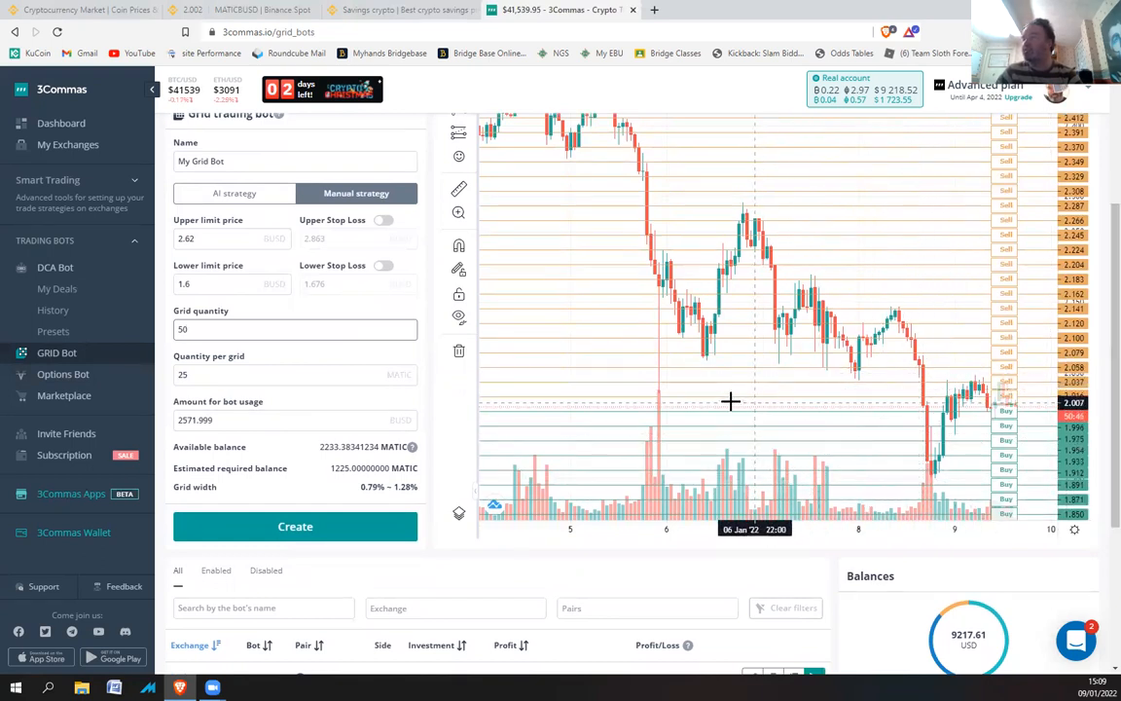
double_click(170, 329)
type("100")
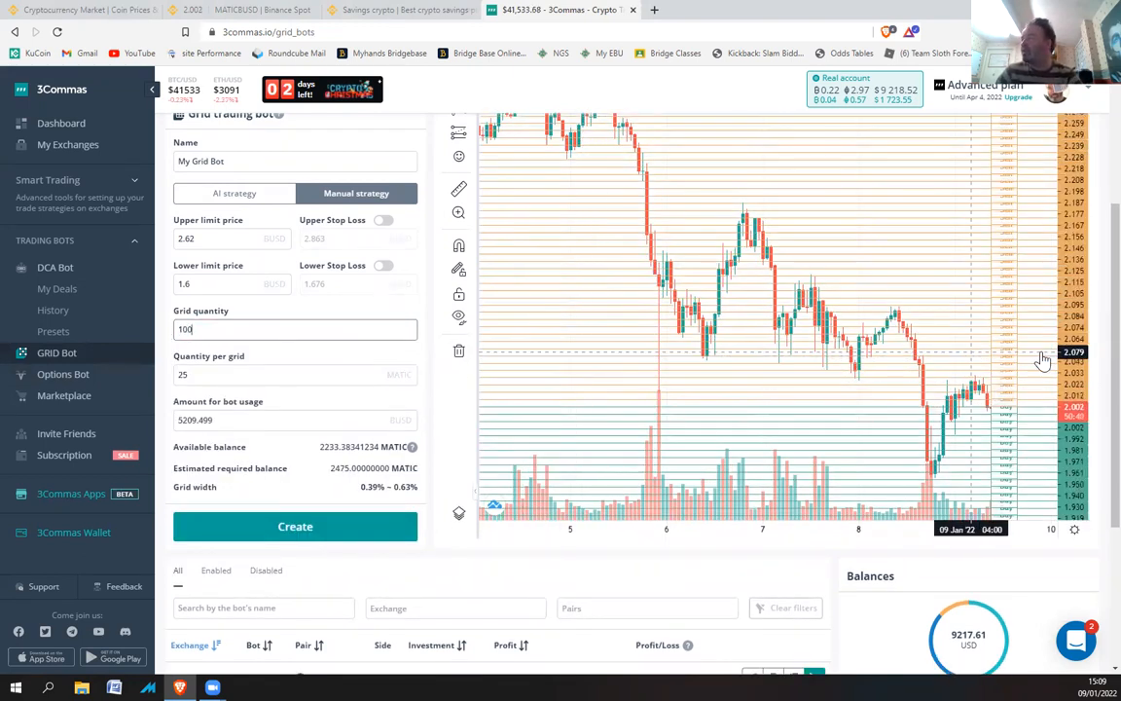
Step: Try an upper limit price of 2.4 BUSD with the 100-level grid
scroll(1094, 377, "up", 1)
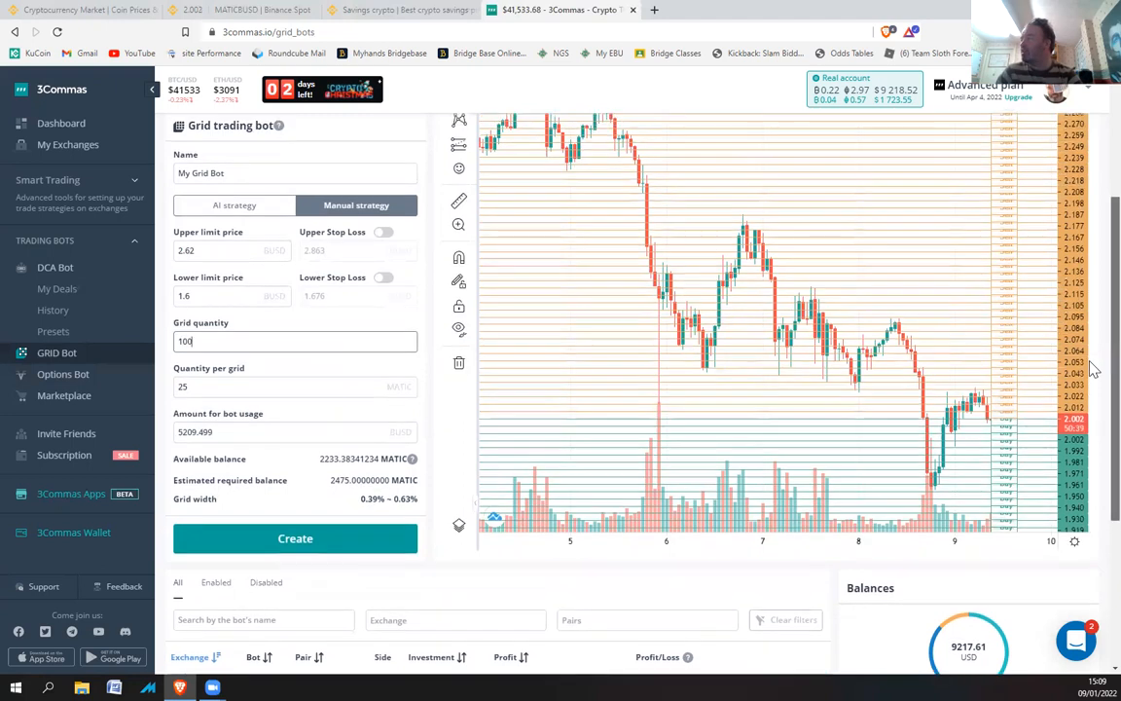
scroll(1095, 370, "up", 3)
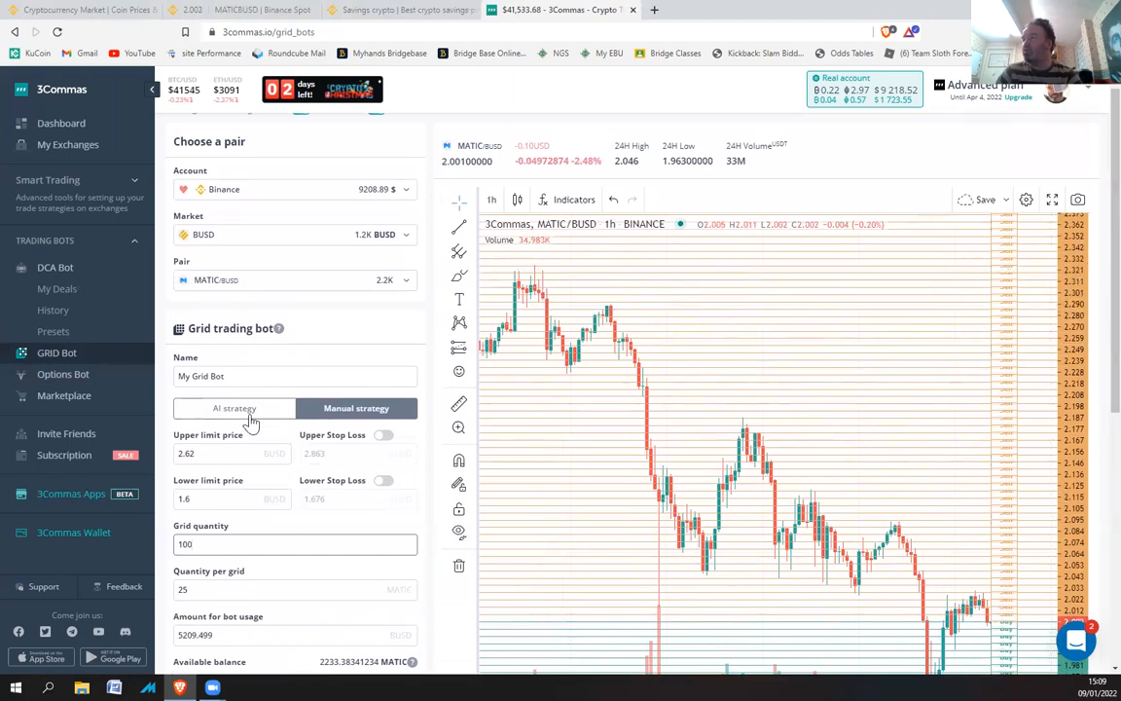
left_click_drag(210, 454, 175, 462)
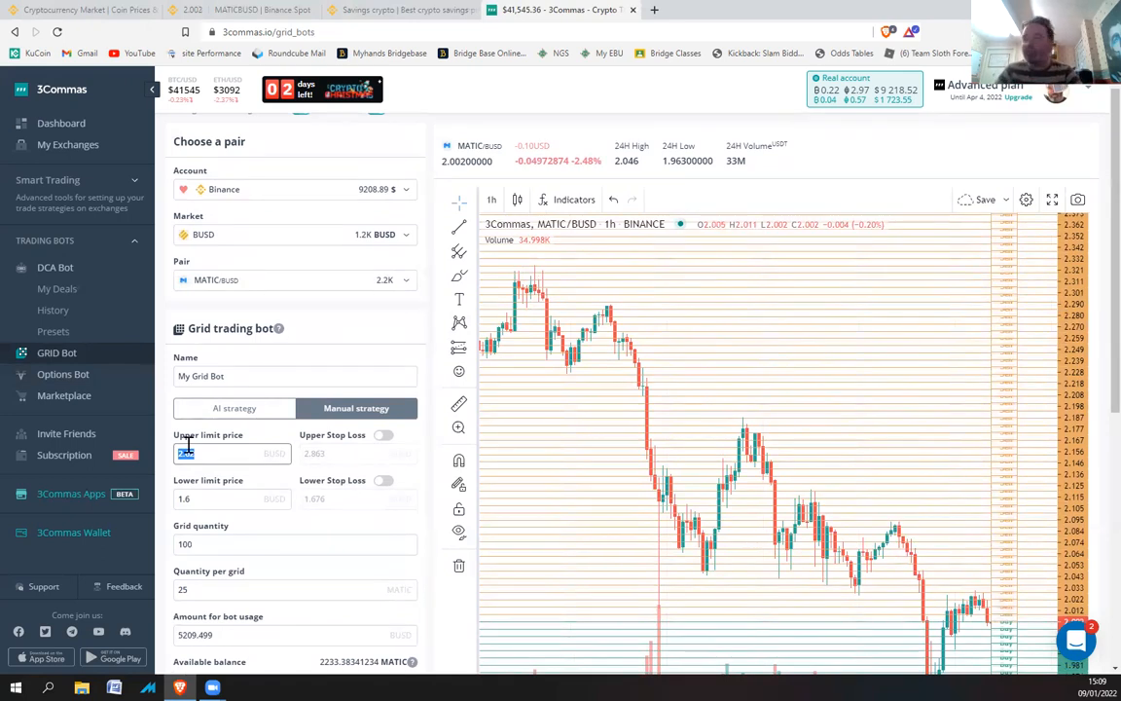
type("2")
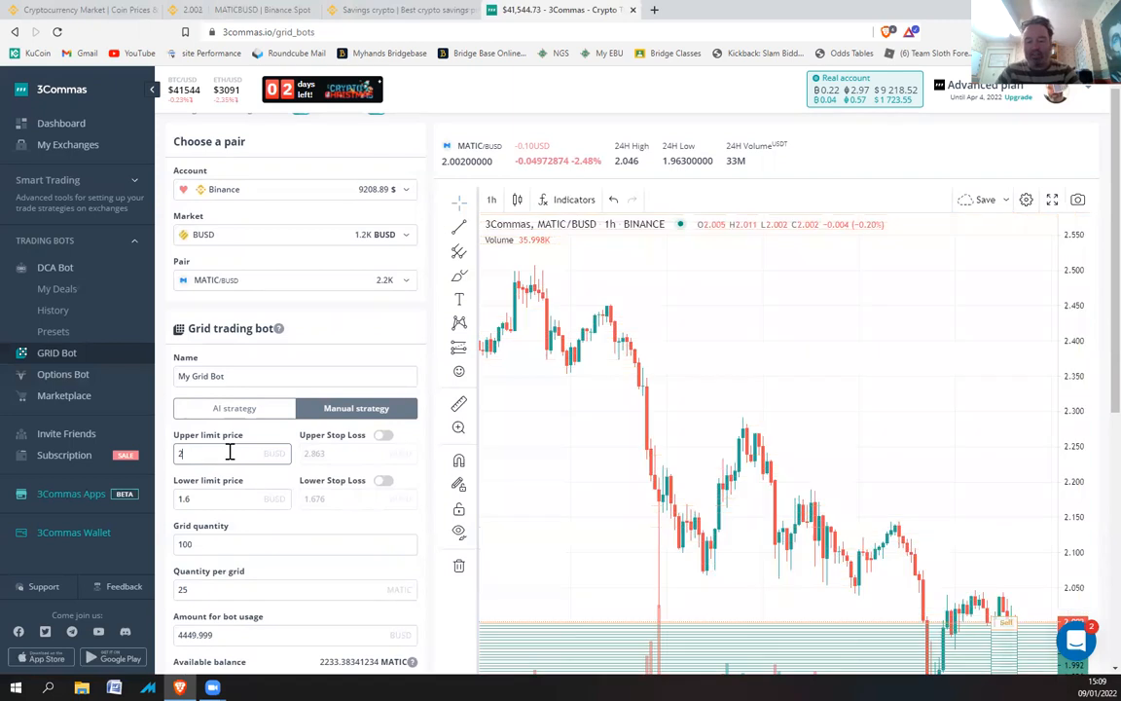
type(".4")
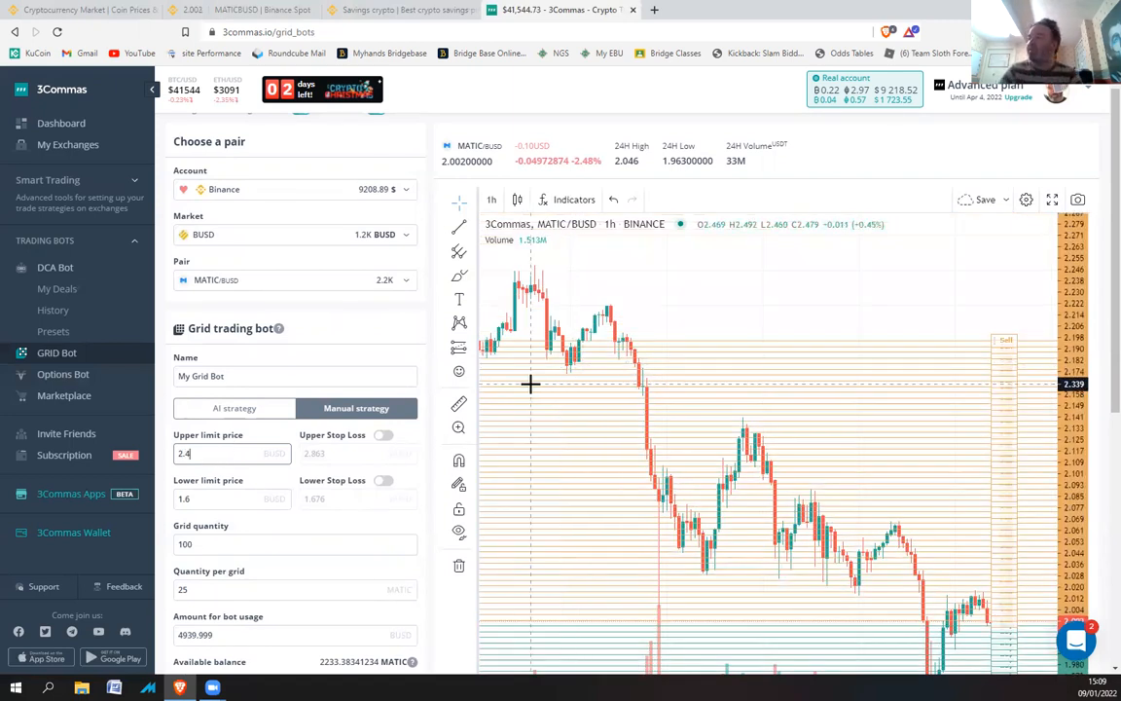
Step: Reduce the grid quantity to 25 levels
scroll(1092, 343, "down", 2)
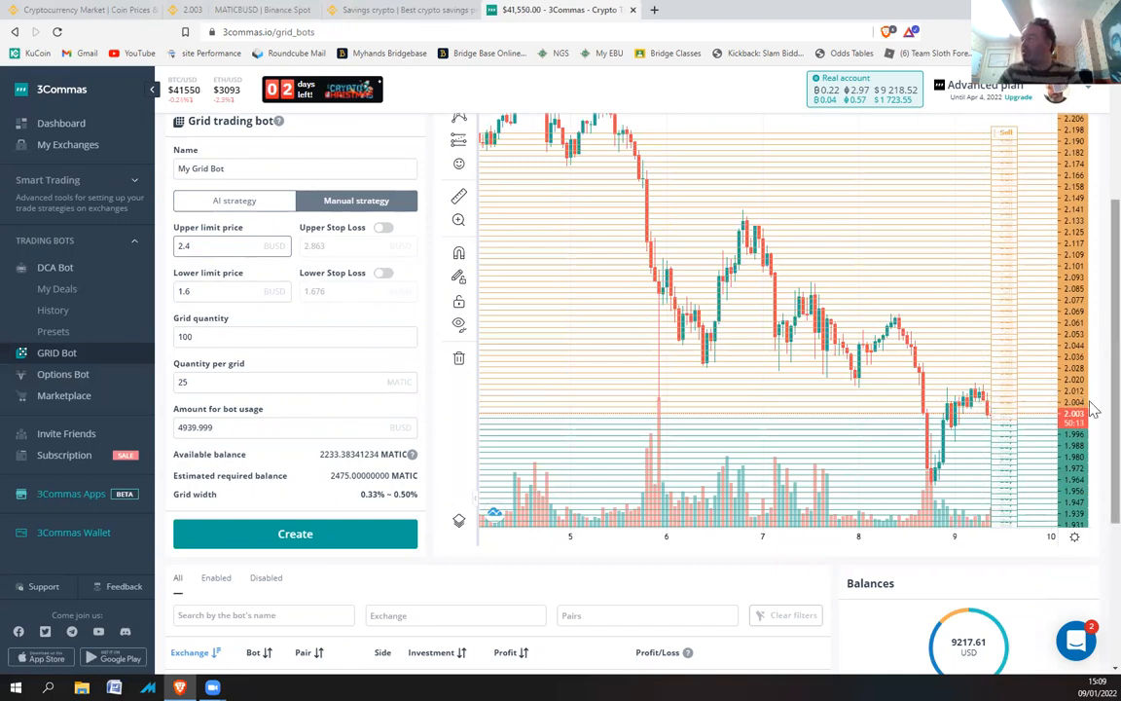
scroll(1092, 342, "up", 1)
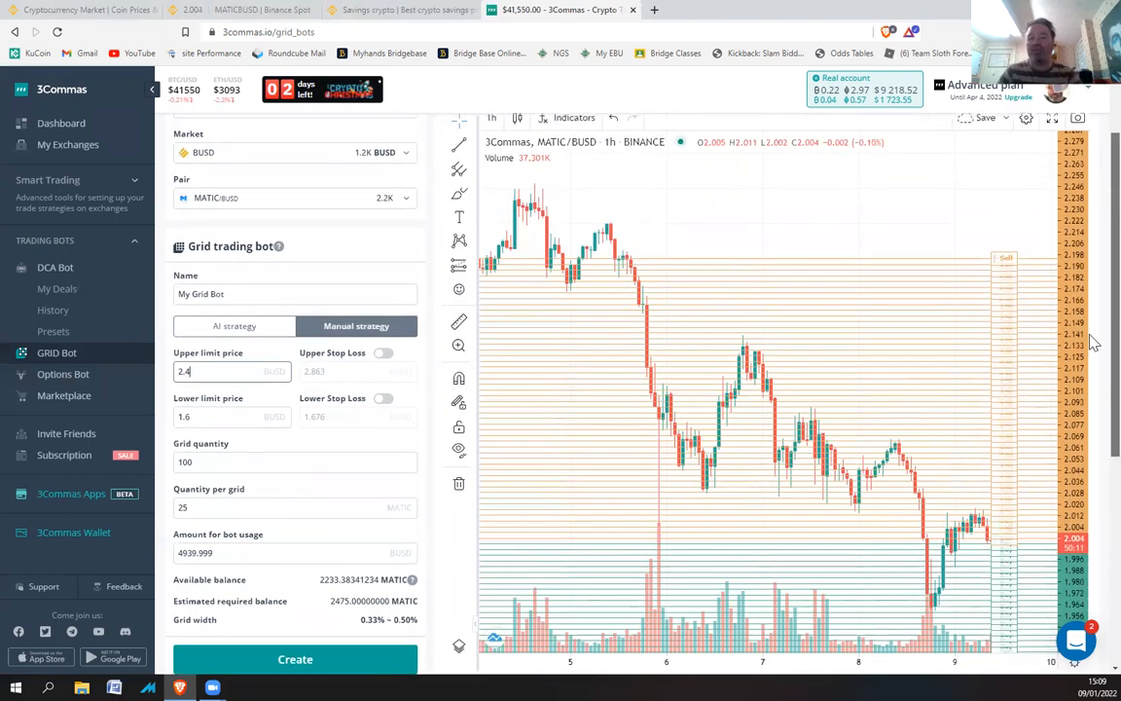
scroll(1093, 343, "down", 1)
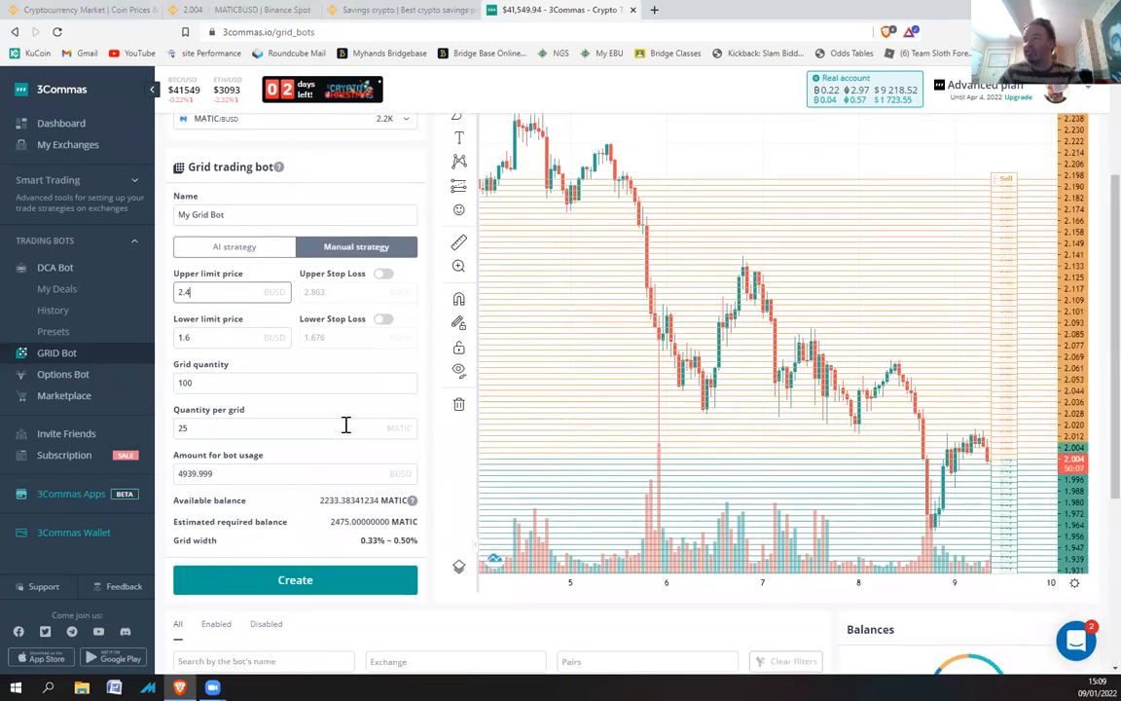
left_click_drag(194, 383, 166, 389)
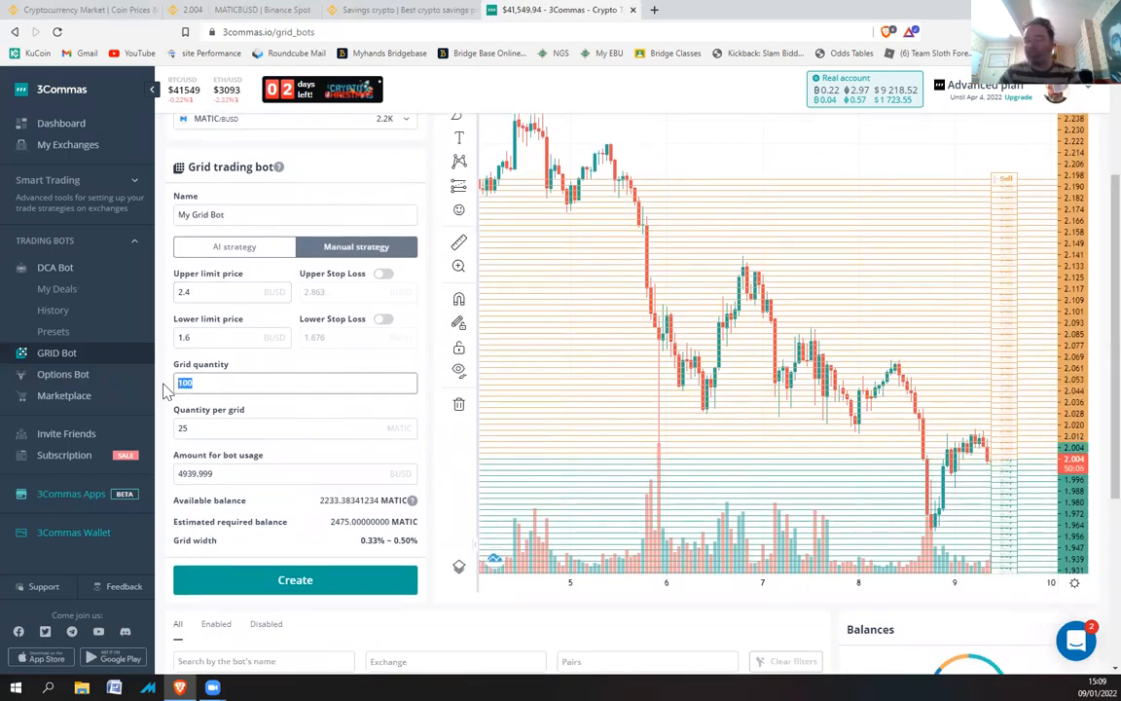
type("25")
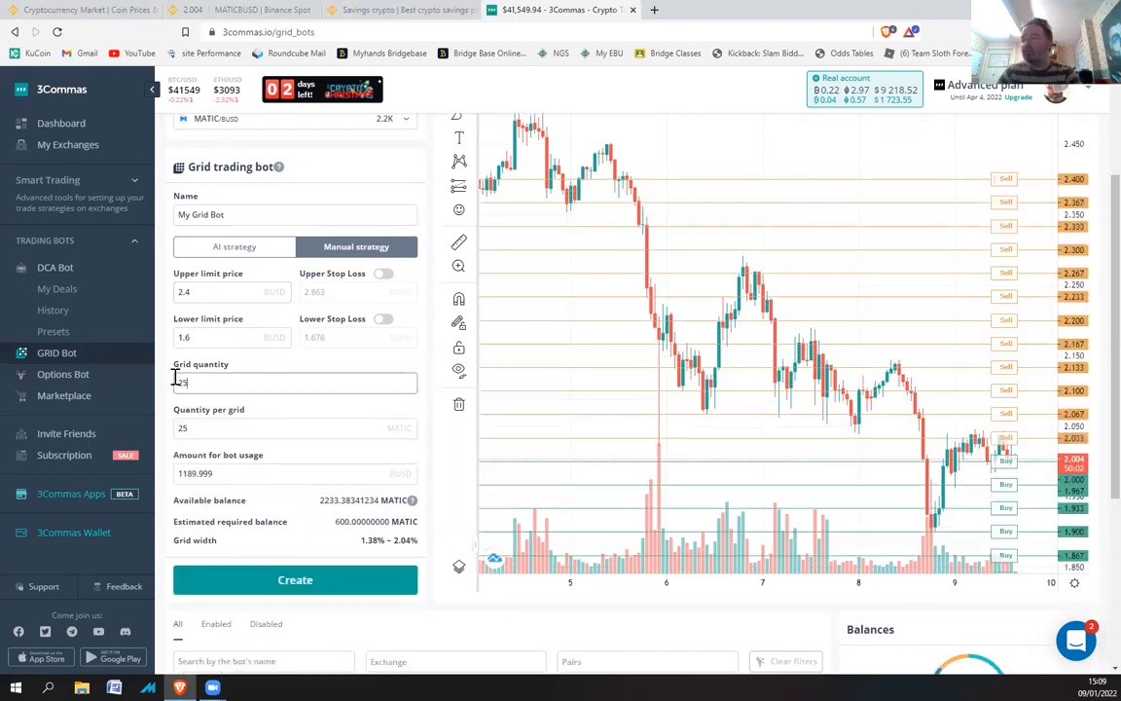
Step: Set the bot's upper limit price to 2.6 BUSD
left_click_drag(185, 292, 167, 300)
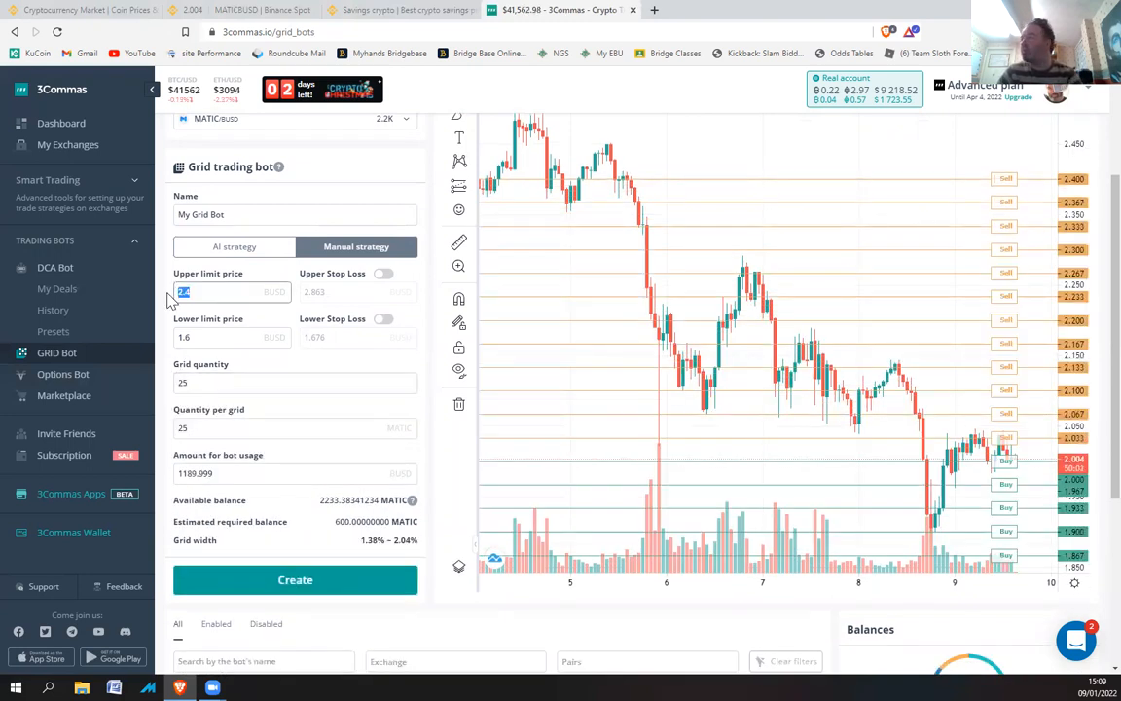
type("2")
type(".6")
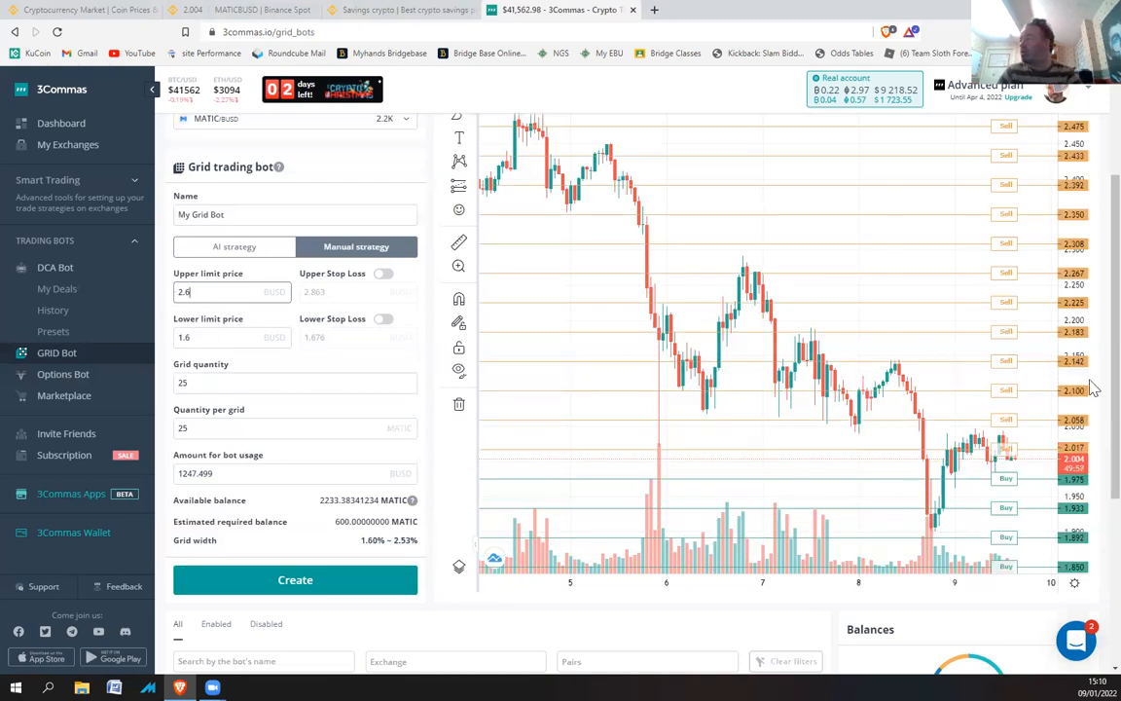
Step: Set the quantity per grid to 24 MATIC
scroll(1091, 395, "down", 1)
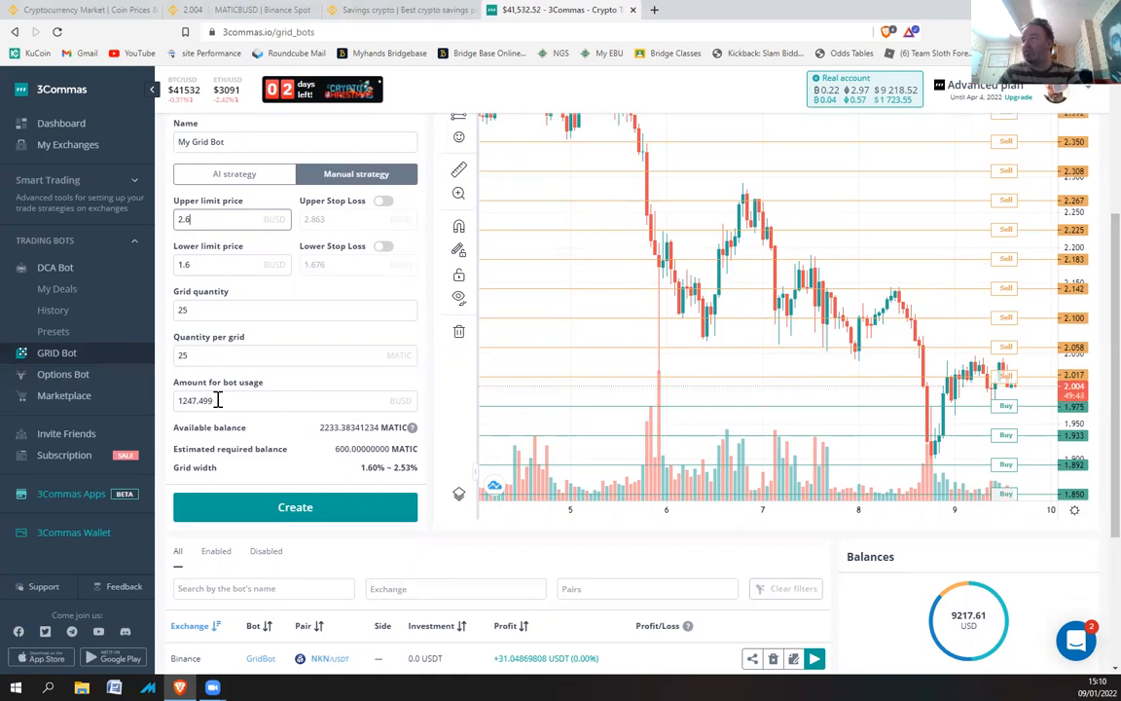
left_click_drag(185, 355, 165, 362)
type("24")
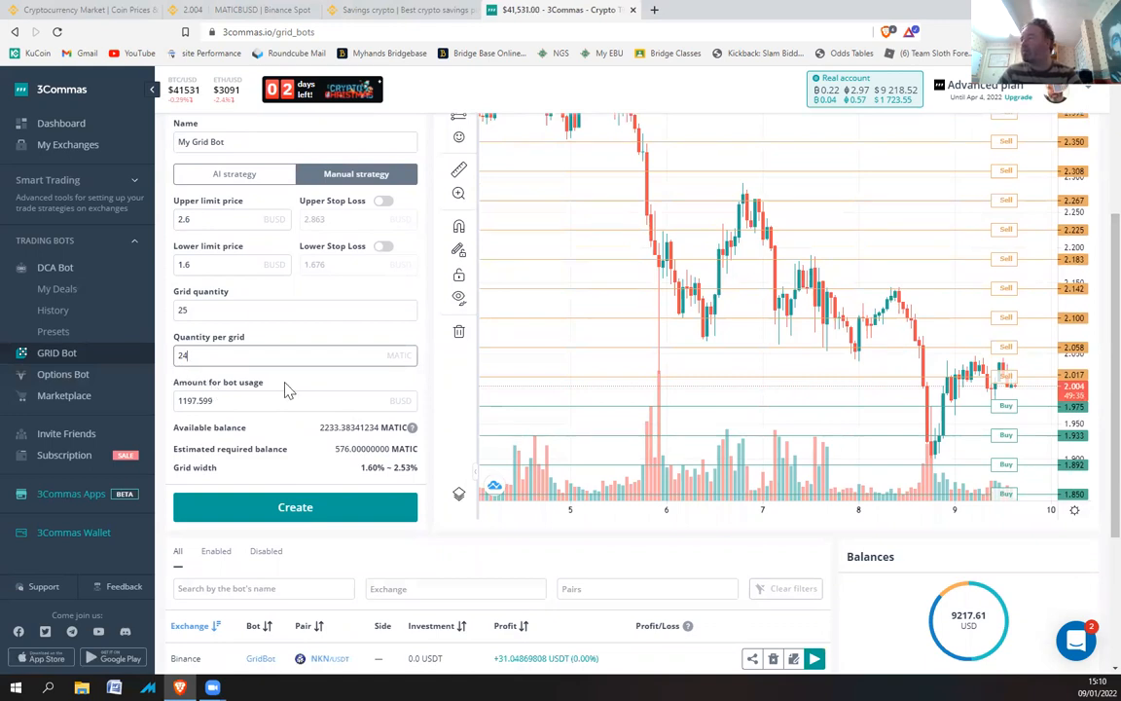
scroll(1093, 393, "up", 1)
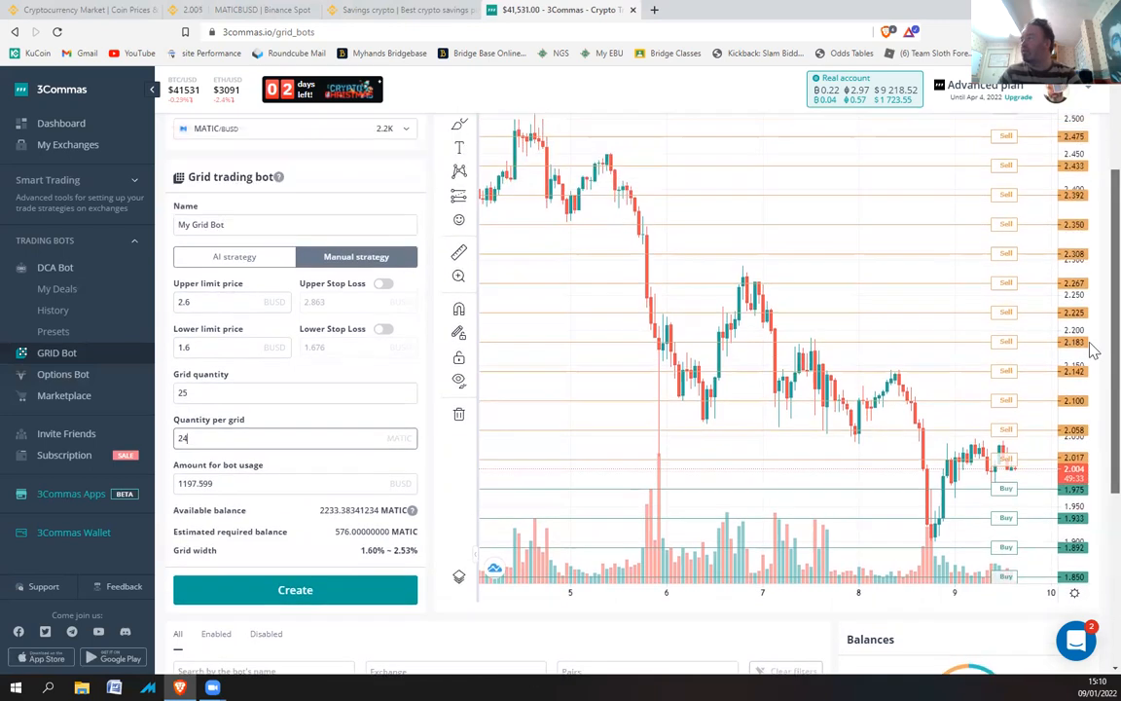
Step: Create the MATIC/BUSD grid bot with the configured manual settings
scroll(1093, 389, "down", 3)
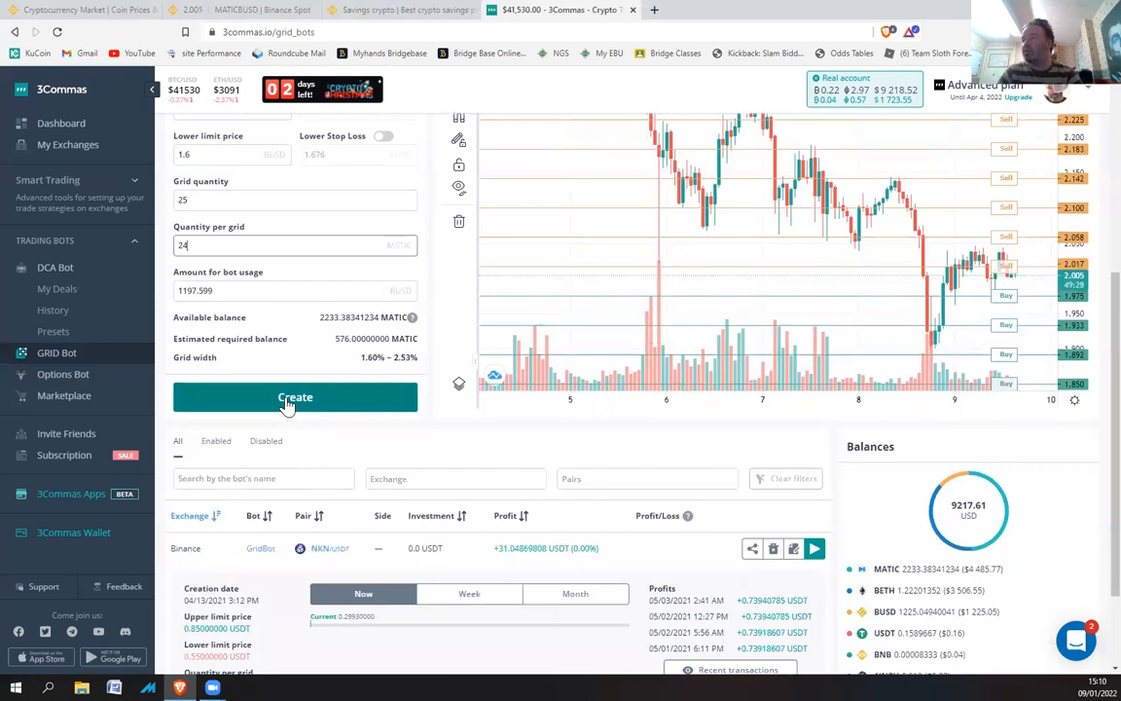
left_click(287, 403)
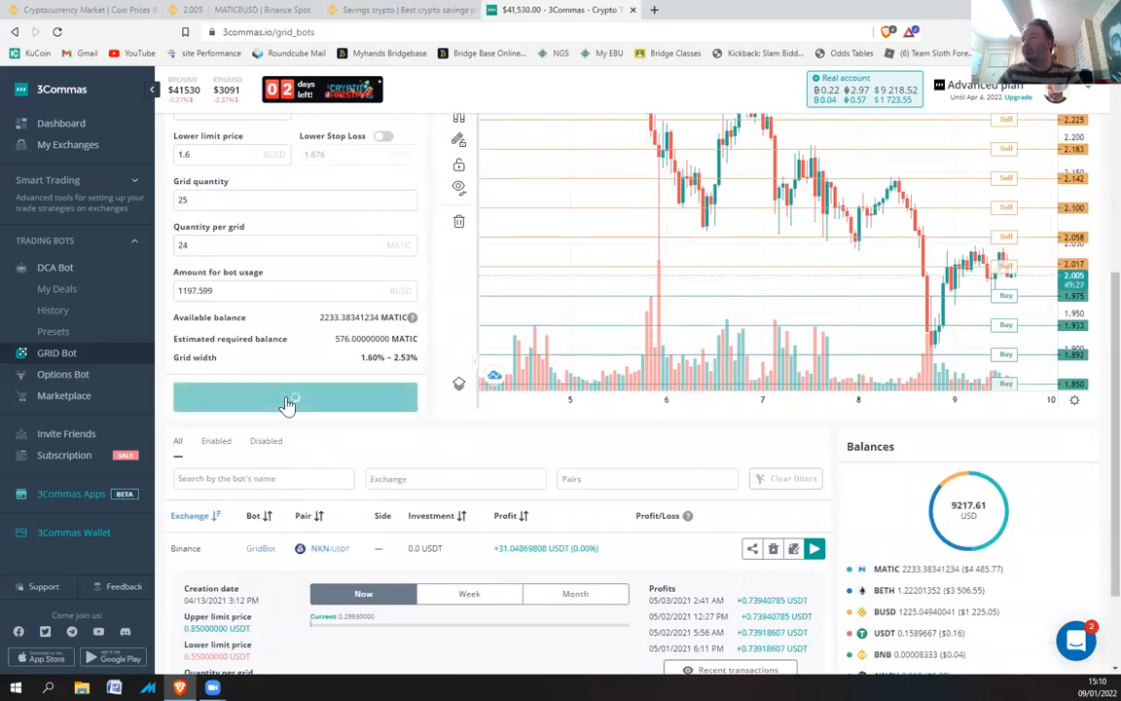
left_click(631, 441)
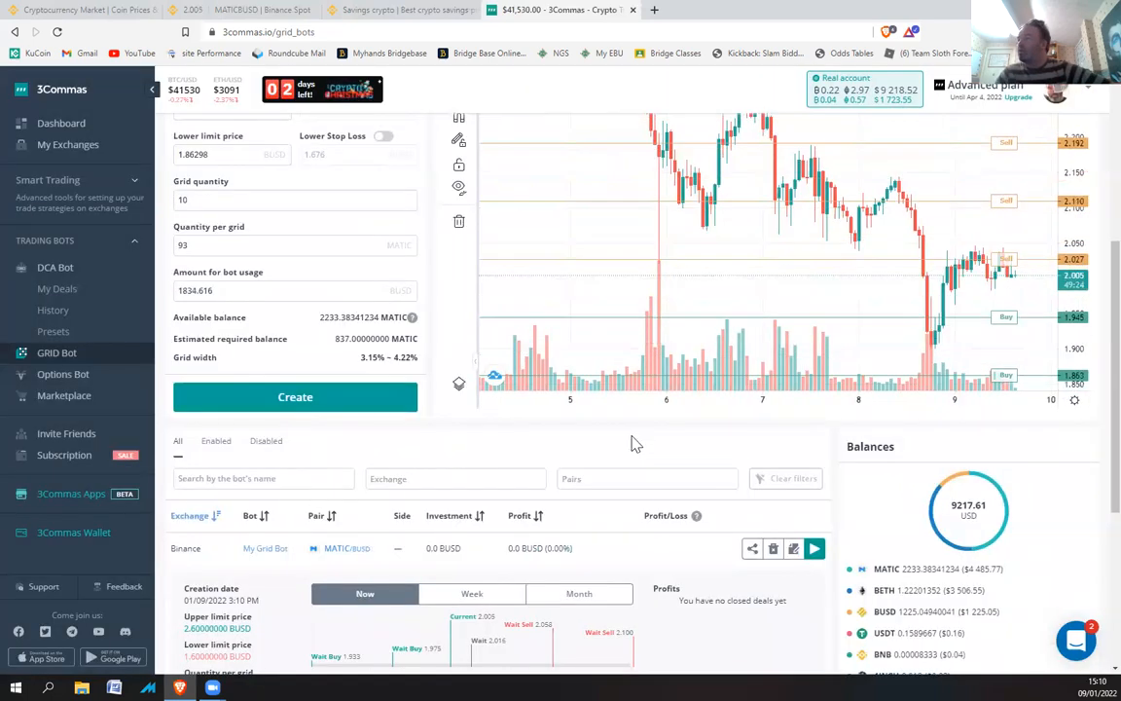
Step: Enable the new MATIC/BUSD bot in the bot list and confirm its start
scroll(1091, 416, "down", 3)
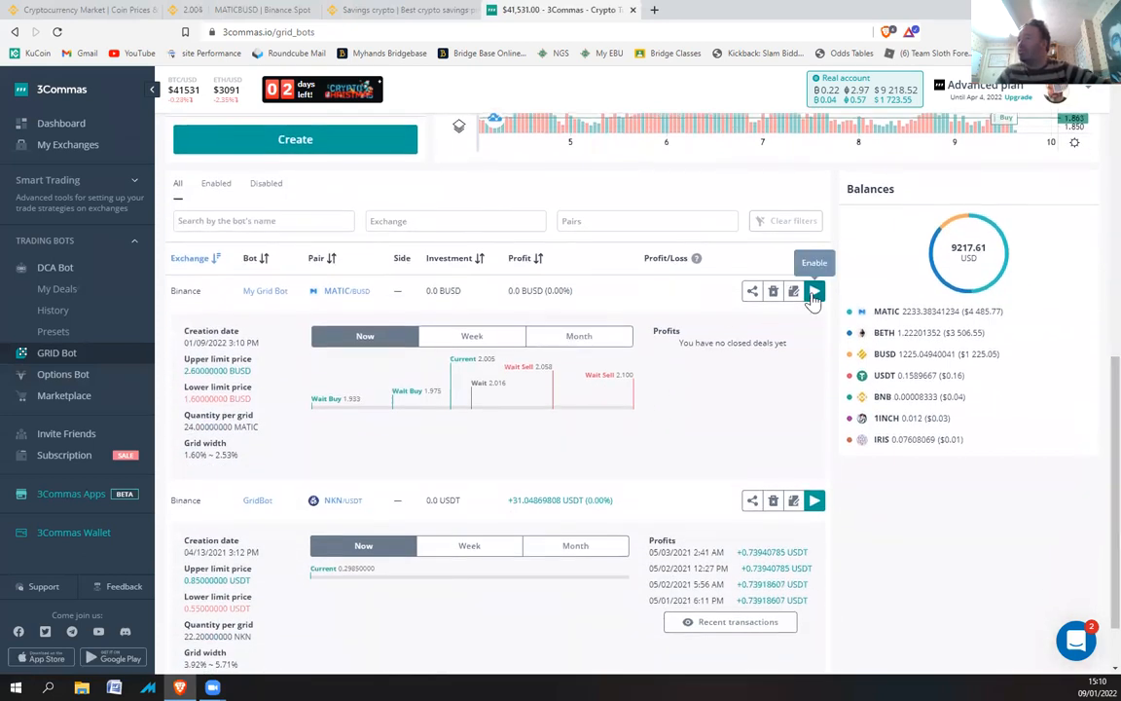
left_click(814, 291)
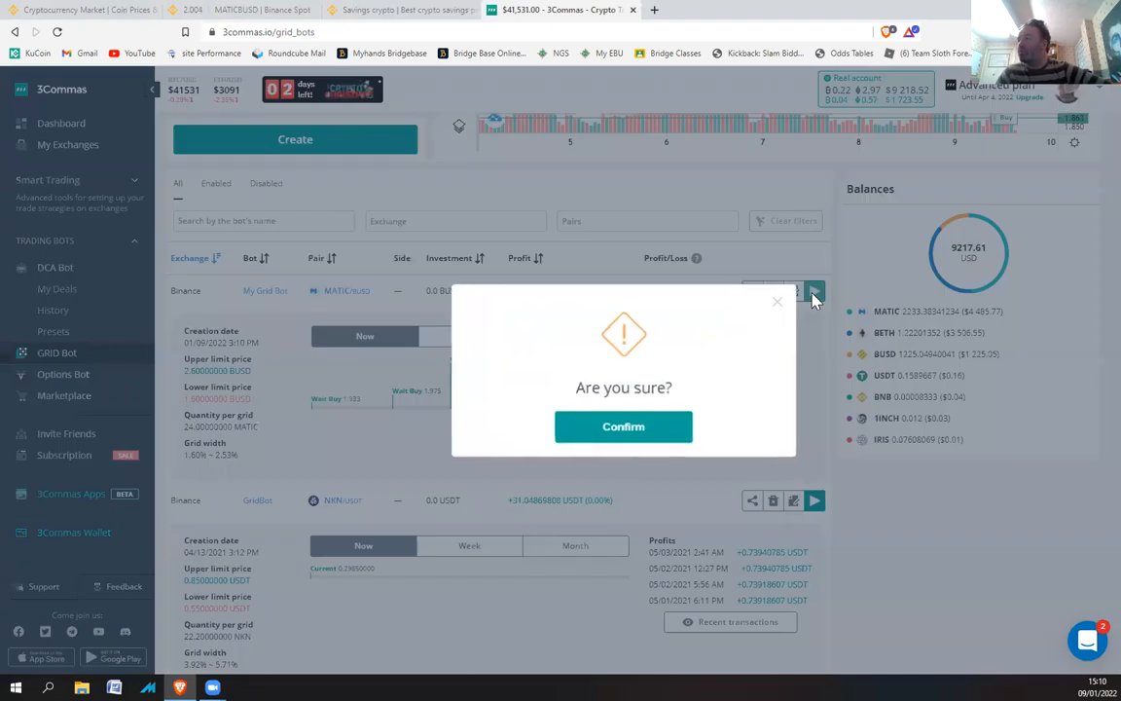
left_click(638, 426)
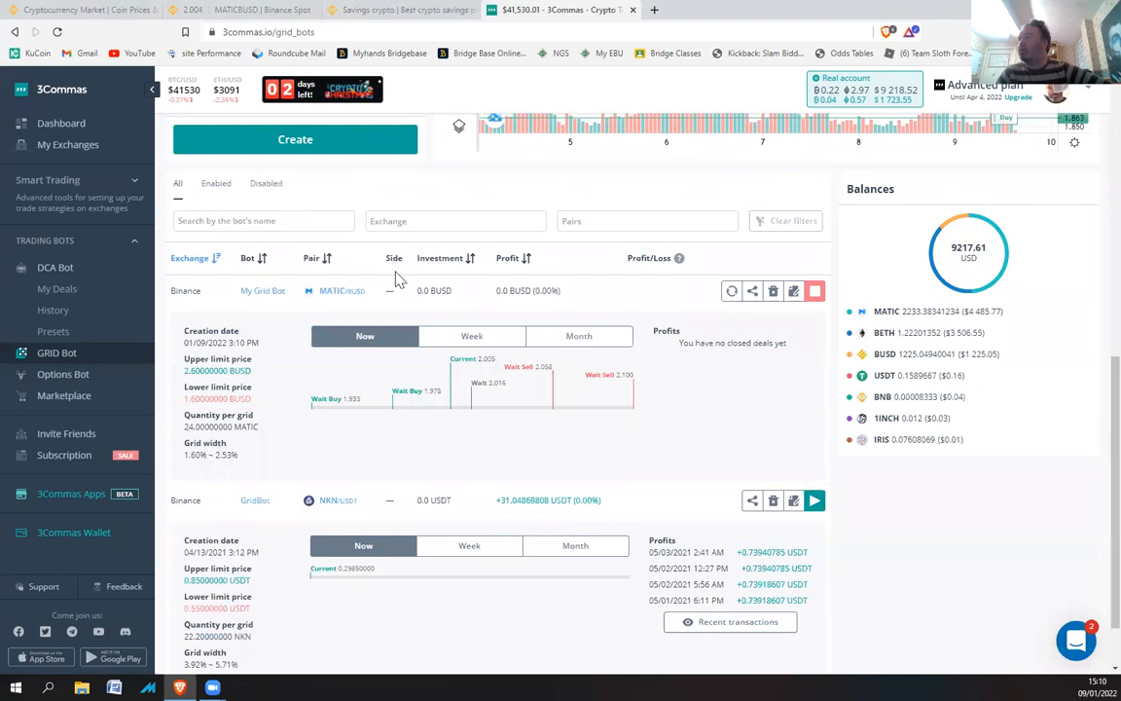
Step: Switch to the Binance MATIC/BUSD page and look through the bot's open buy and sell orders
left_click(198, 11)
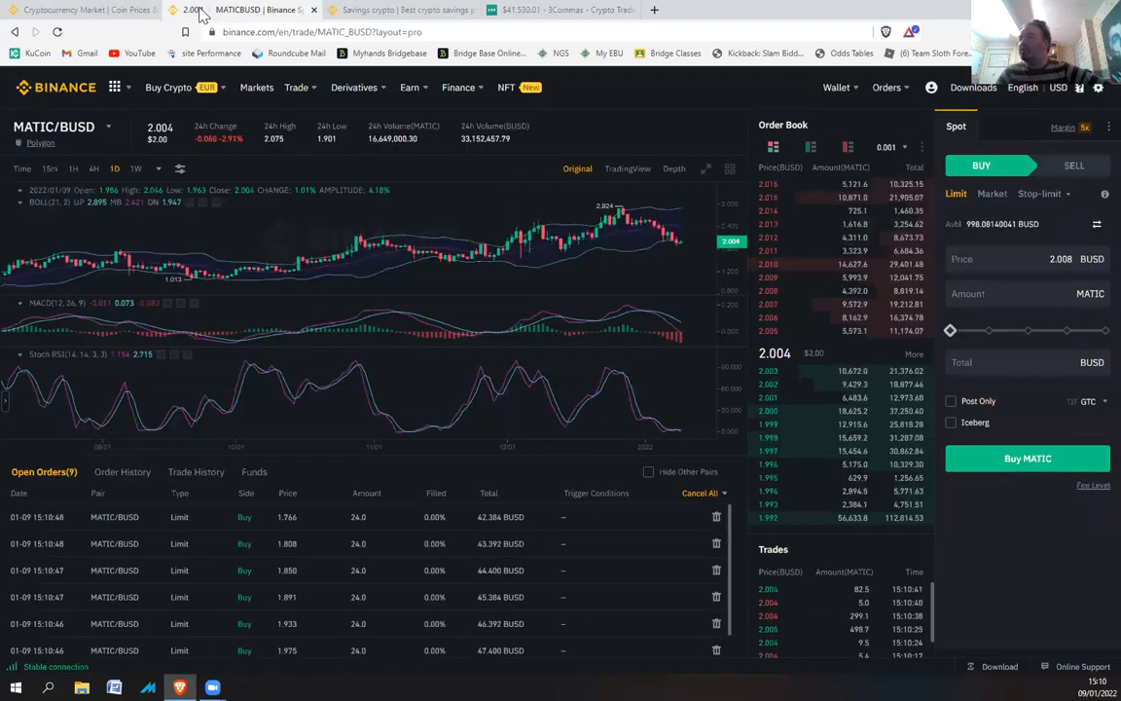
mouse_move(732, 542)
left_mouse_down()
mouse_move(732, 662)
mouse_move(737, 527)
left_mouse_up()
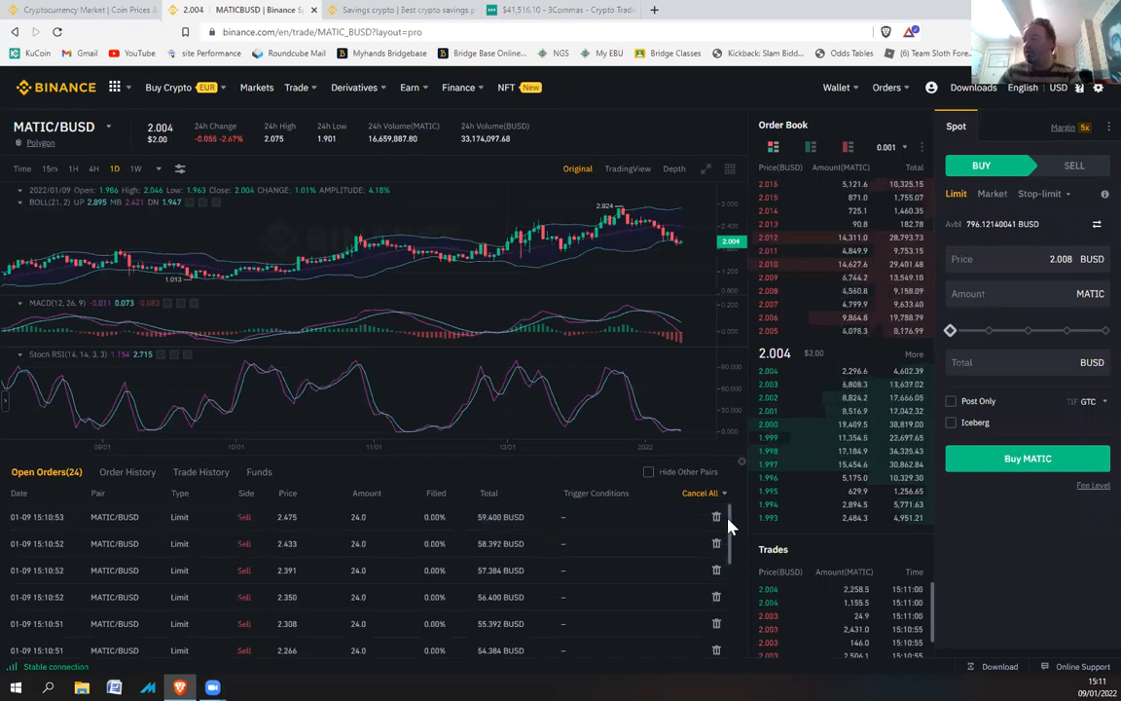
scroll(726, 531, "down", 2)
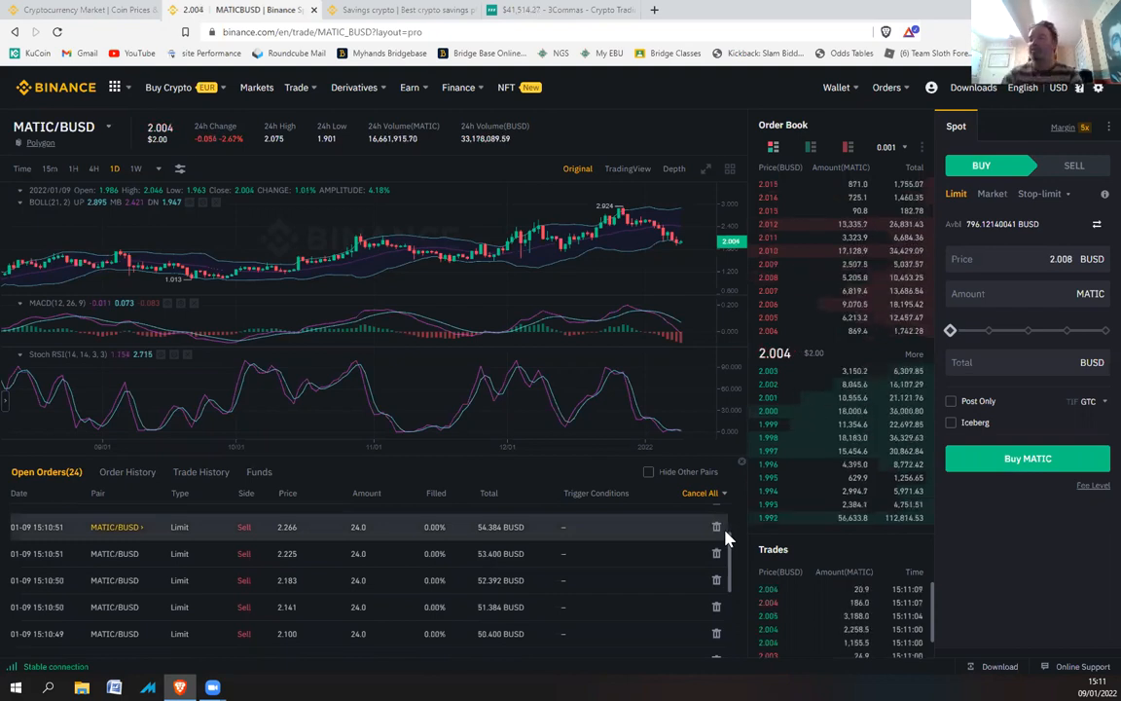
left_click_drag(729, 545, 730, 653)
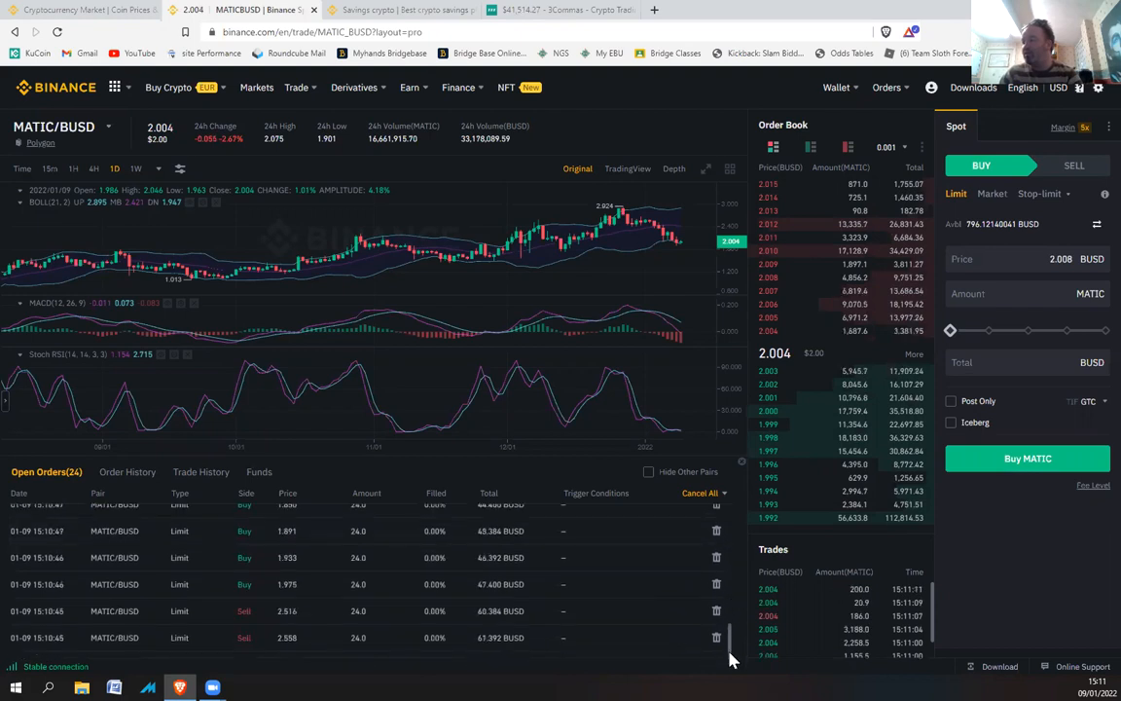
left_click_drag(736, 576, 745, 646)
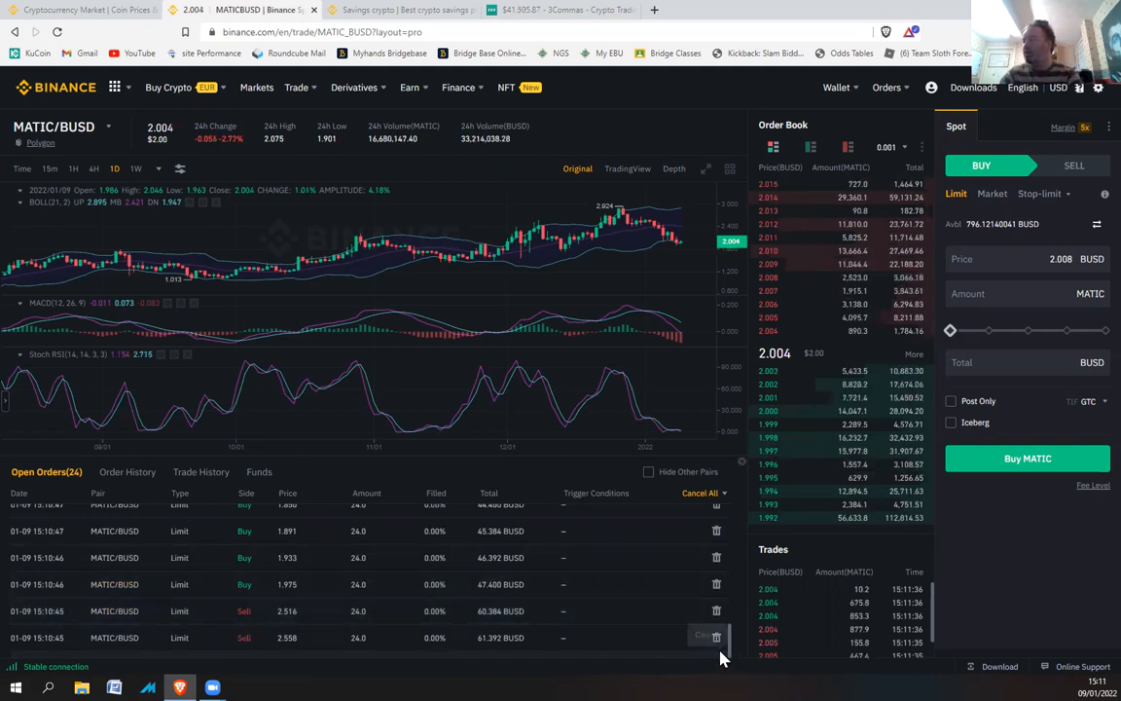
scroll(721, 643, "up", 1)
left_click_drag(732, 602, 732, 511)
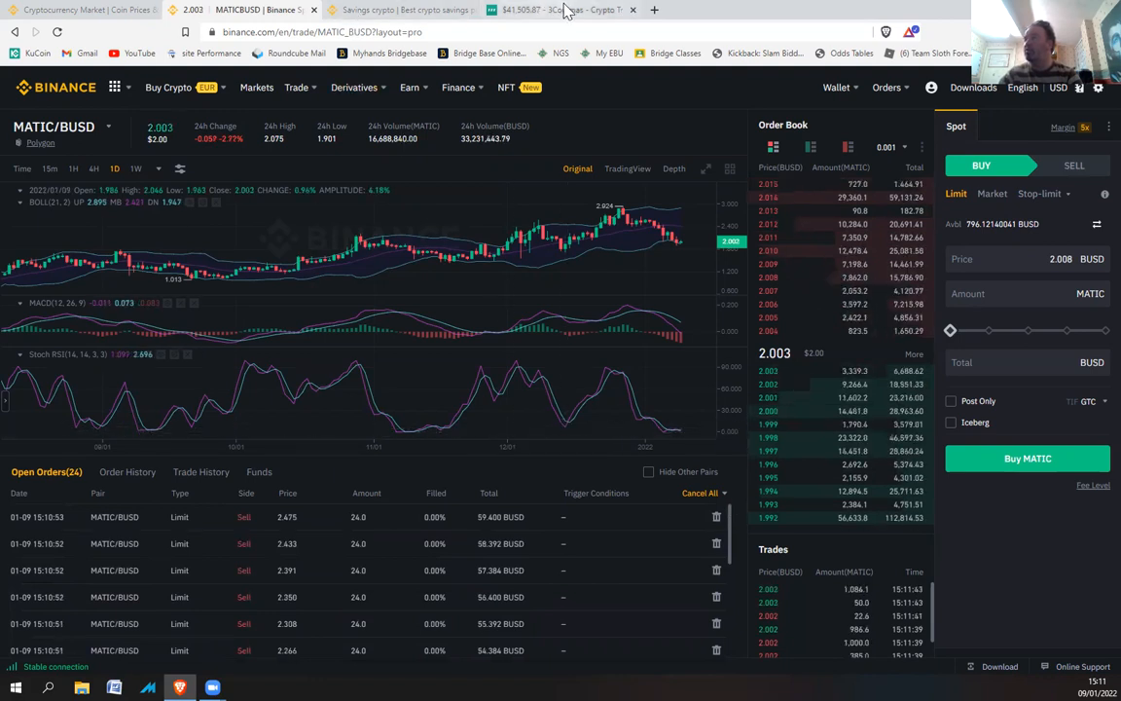
Step: Return to the 3Commas grid bot page and review the running MATIC/BUSD bot's investment, profit and grid levels
left_click(513, 10)
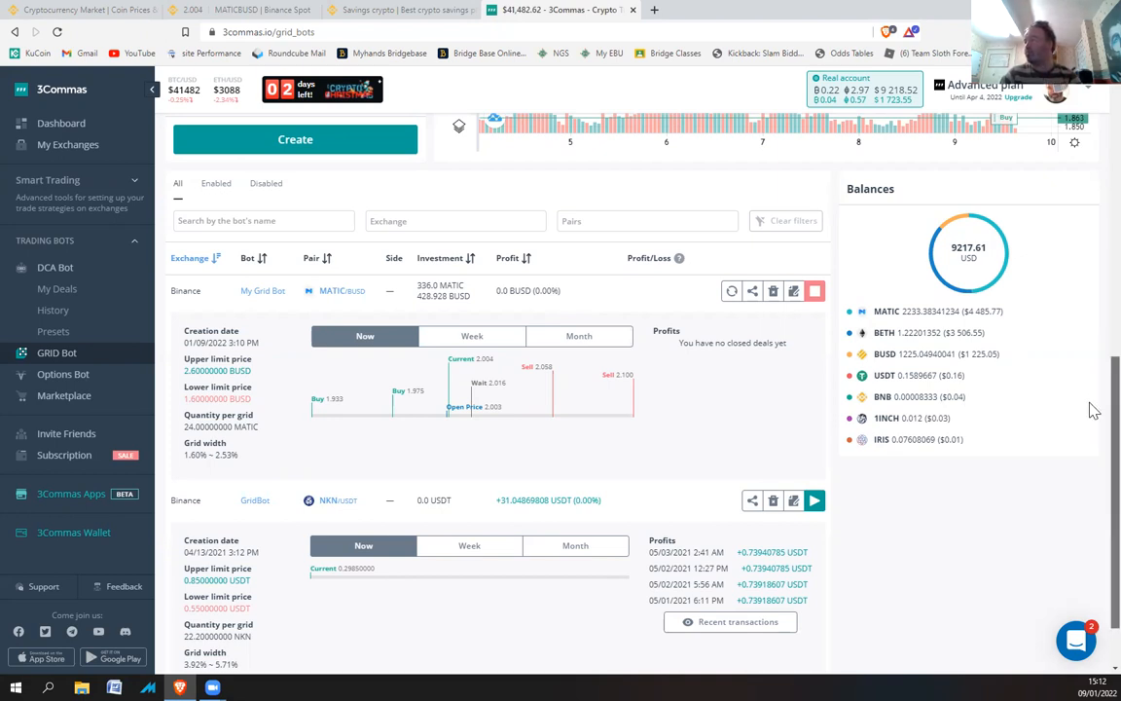
scroll(1093, 410, "down", 2)
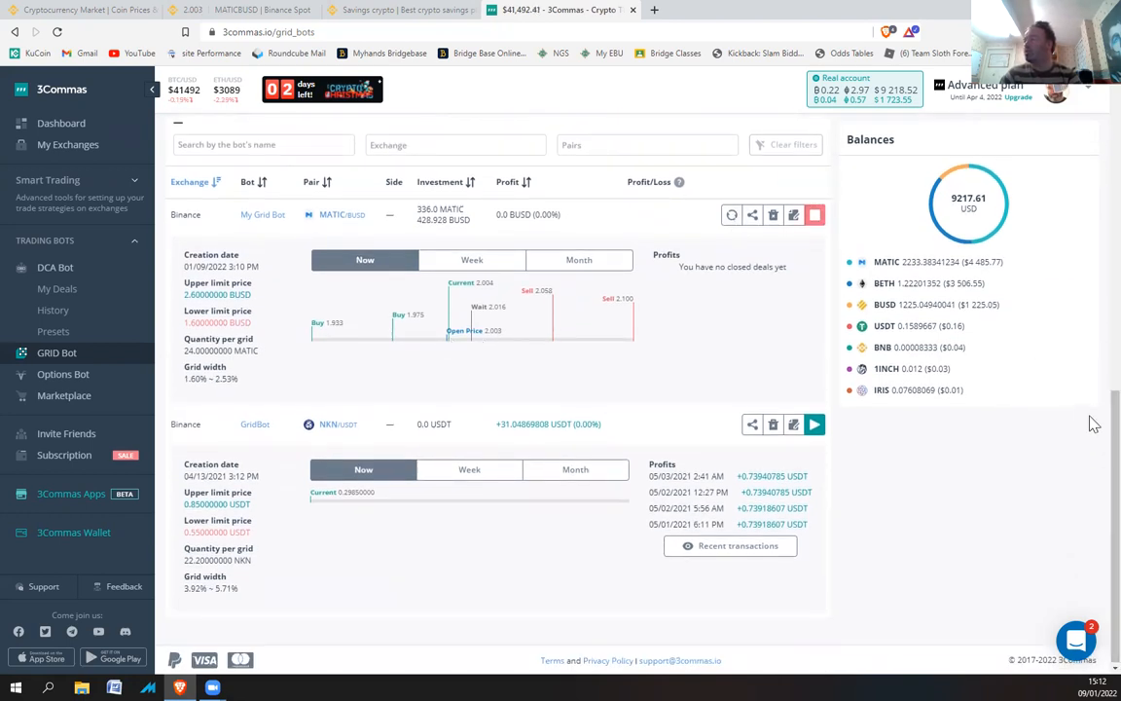
scroll(1093, 375, "up", 1)
scroll(1093, 374, "up", 5)
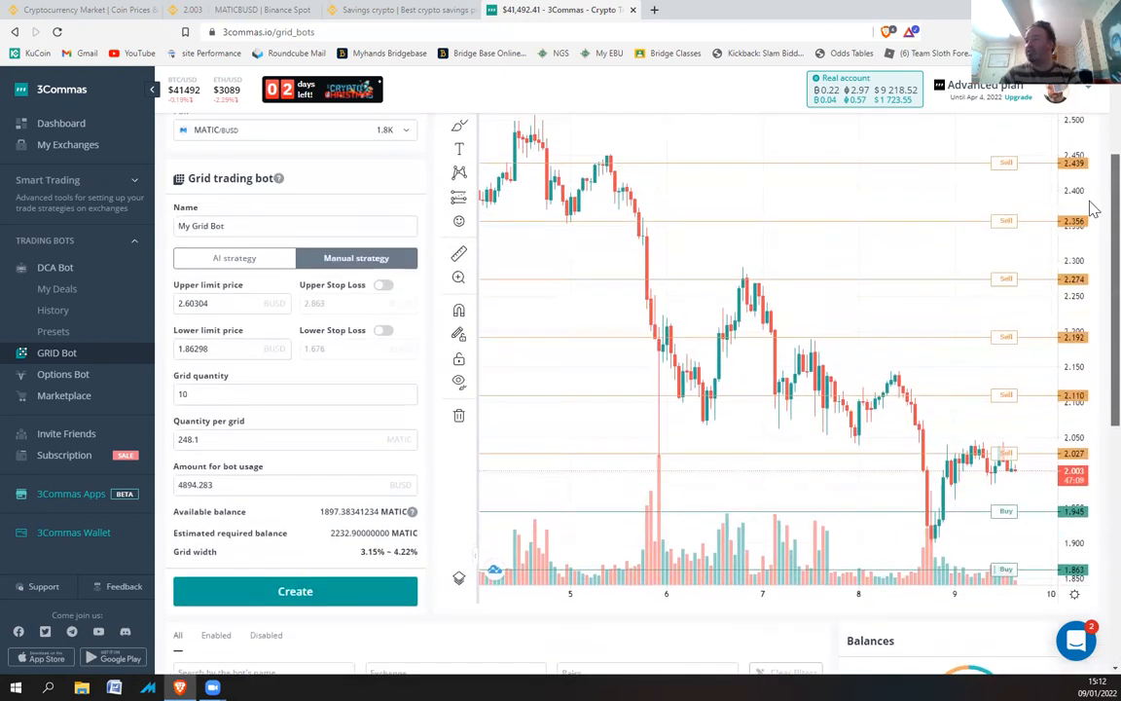
scroll(1091, 387, "down", 4)
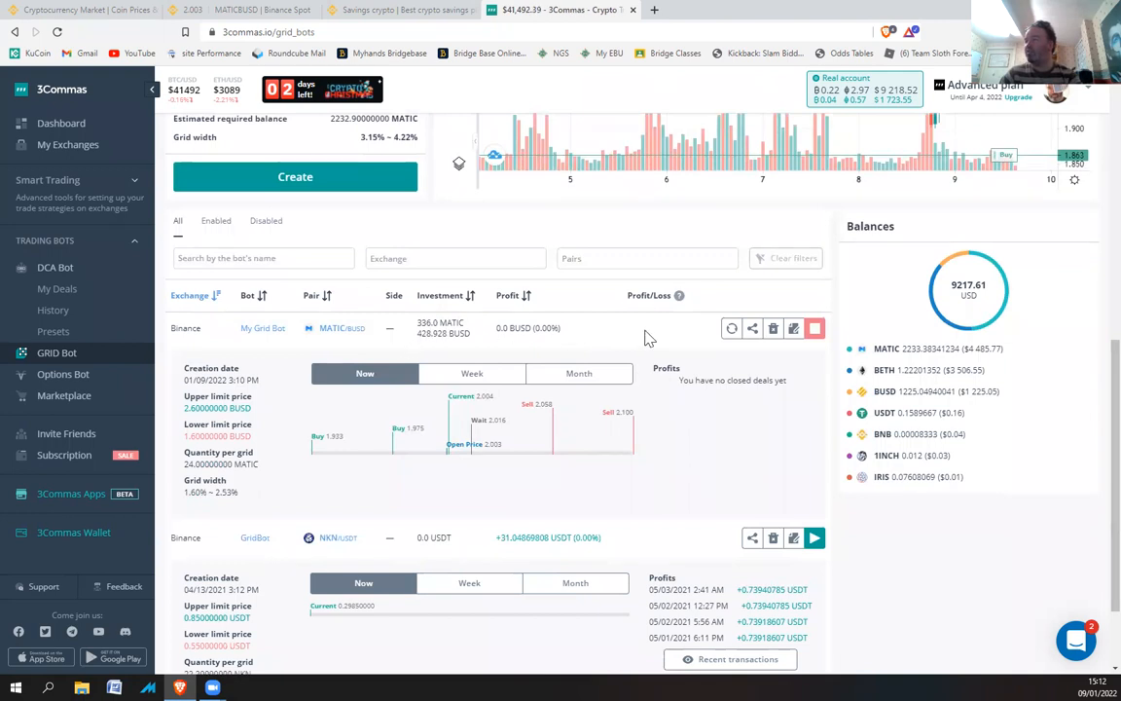
Step: Open the running MATIC/BUSD bot for editing and review its price limits, grid settings and levels on the chart
left_click(794, 330)
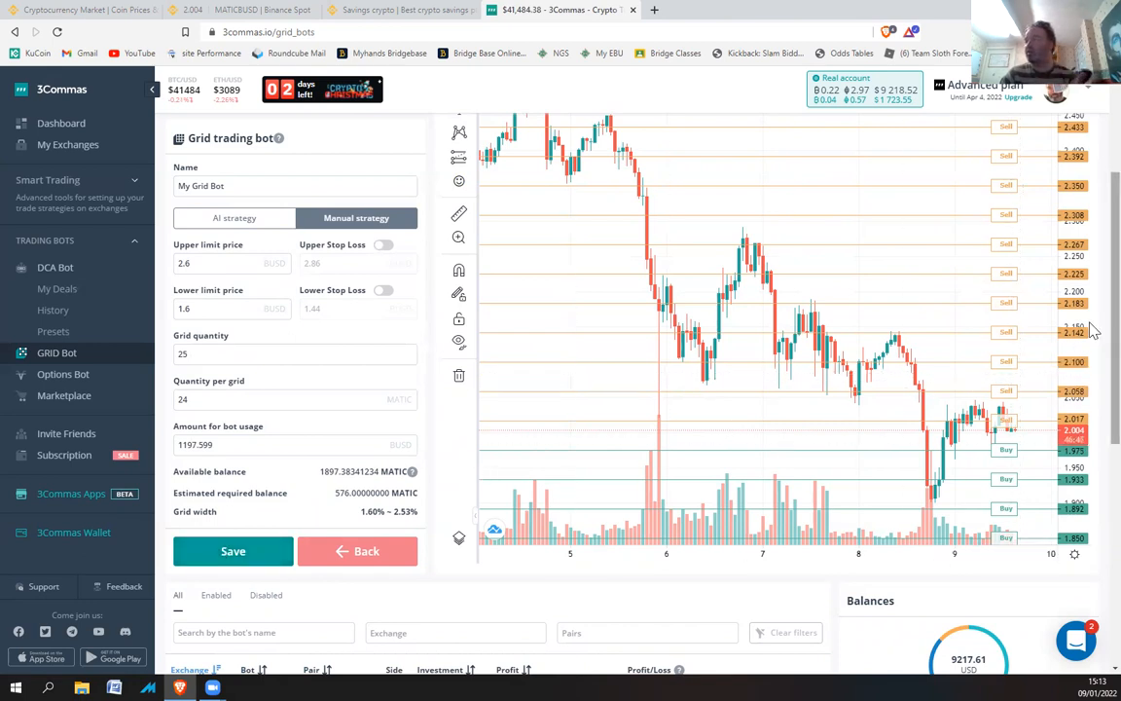
scroll(1091, 336, "down", 3)
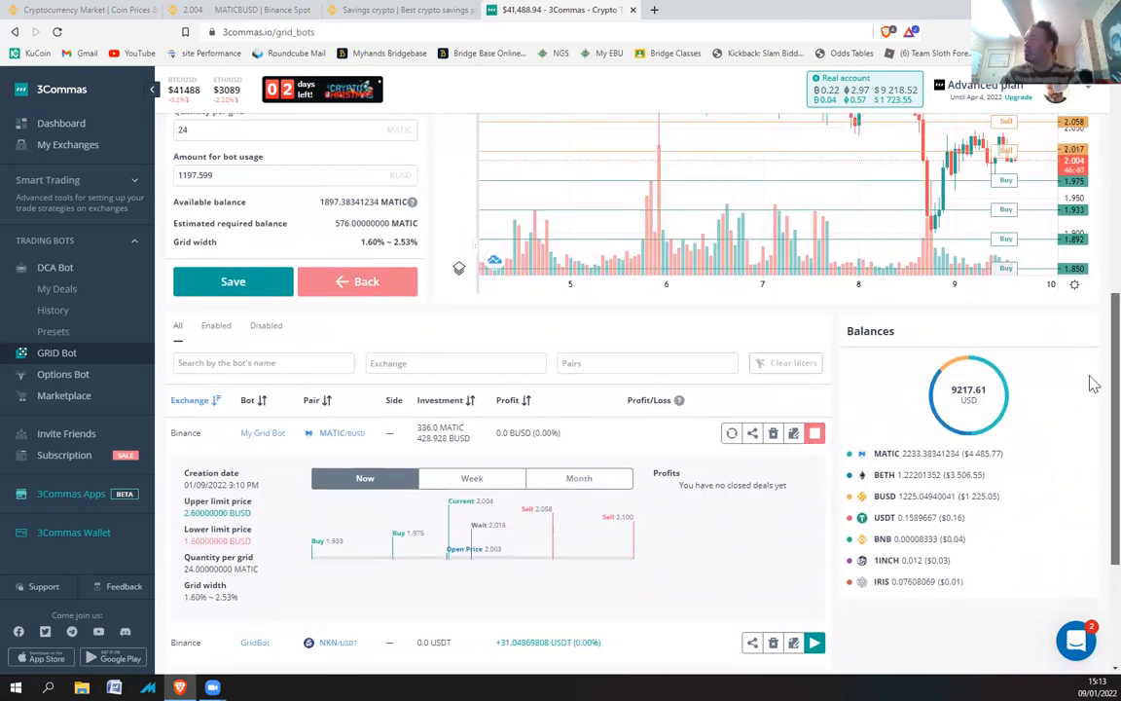
scroll(1093, 243, "up", 3)
scroll(1093, 233, "up", 1)
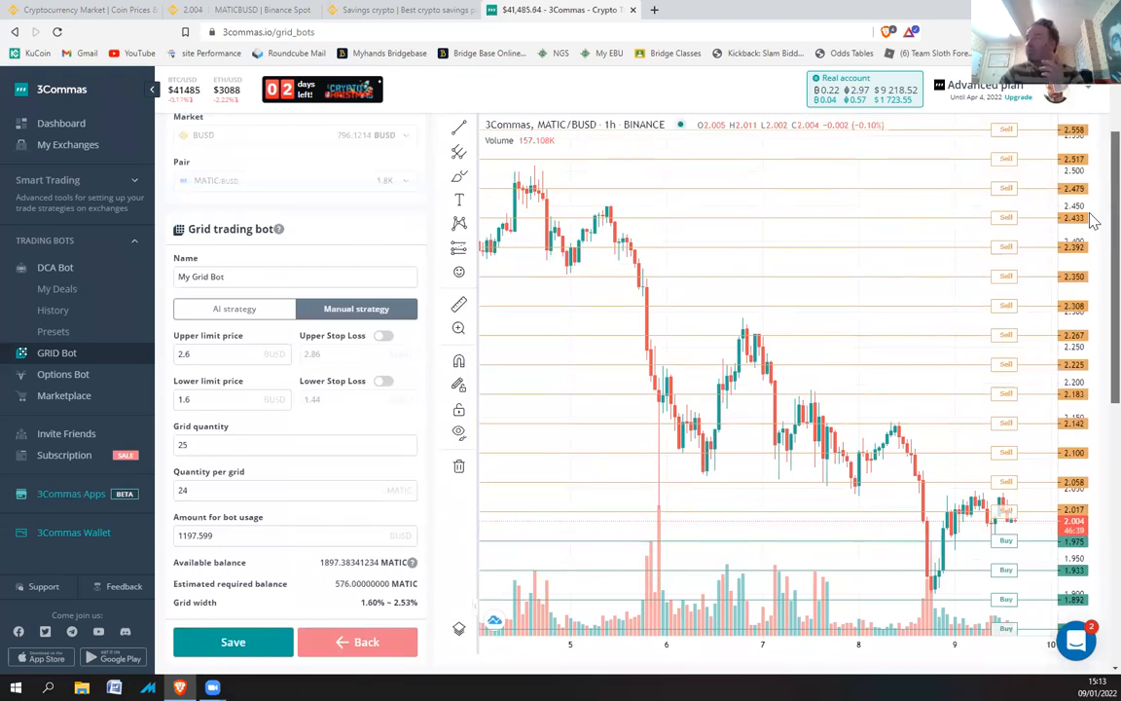
left_click_drag(1090, 214, 1091, 213)
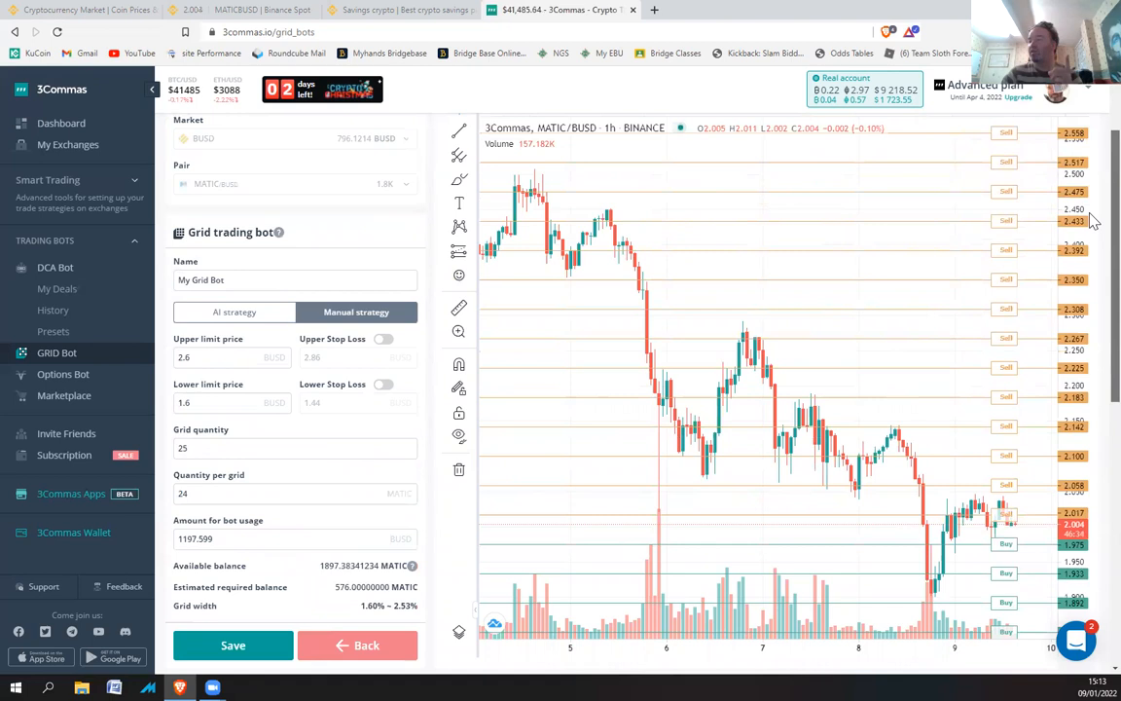
scroll(1093, 233, "down", 2)
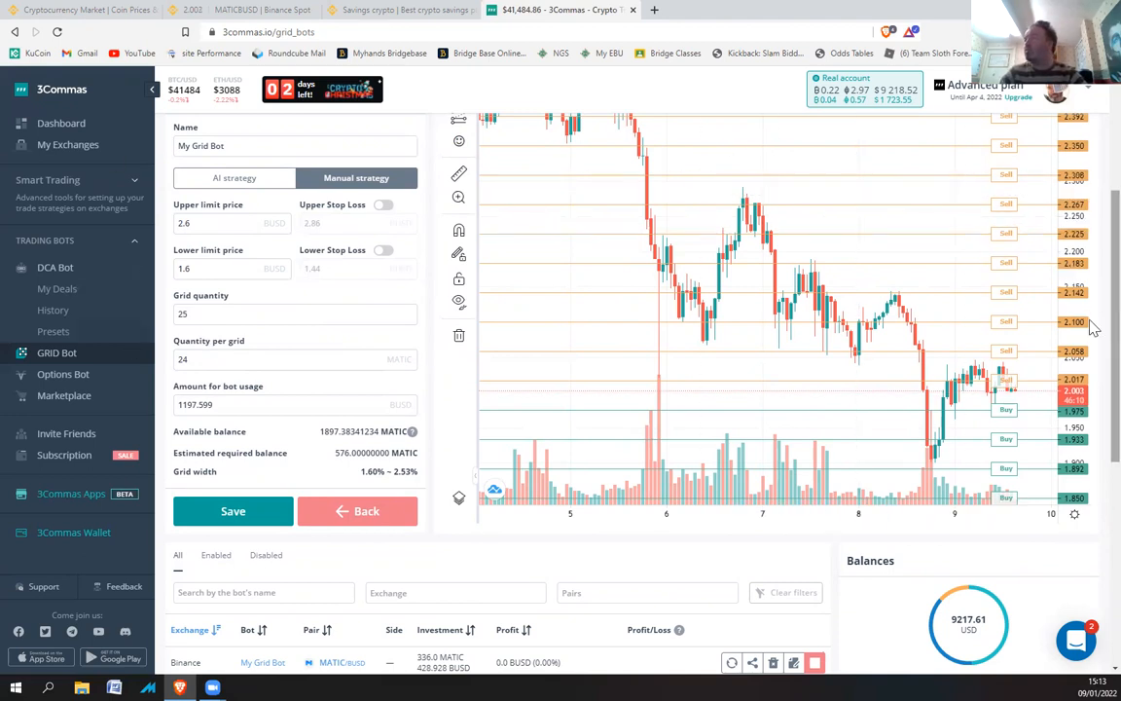
scroll(1094, 292, "up", 3)
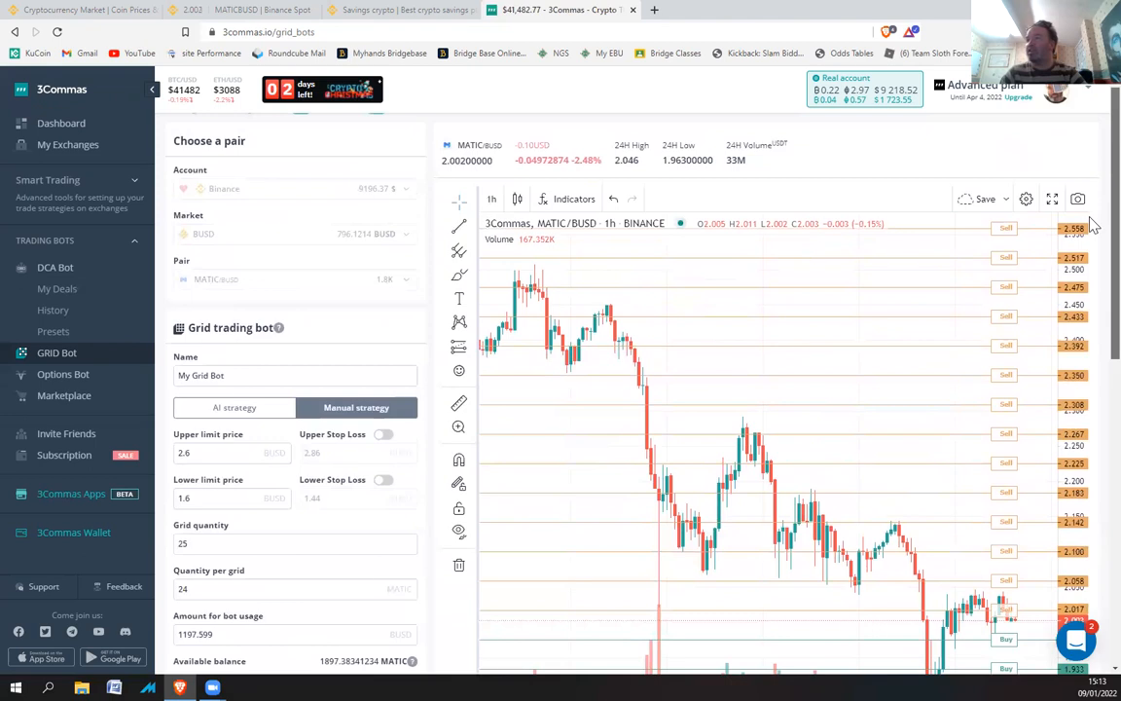